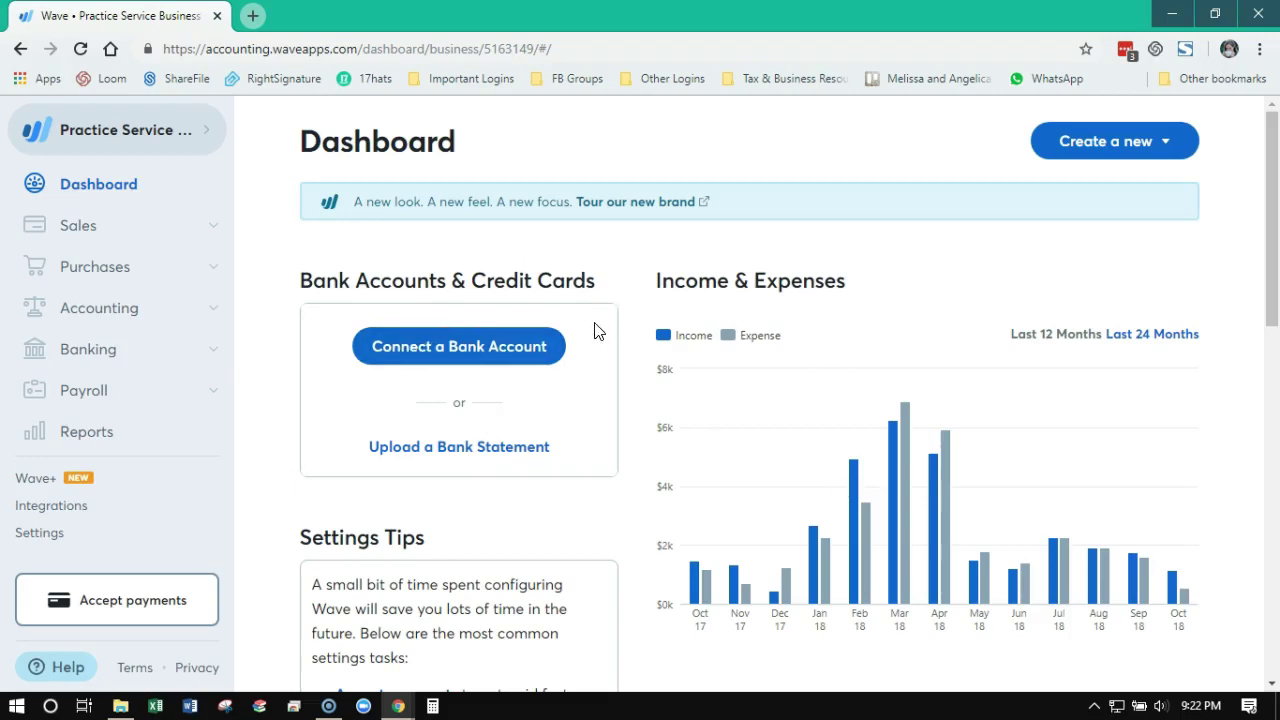
Examine the Practice Service Business dashboard down through payables, net income and the business expenses breakdown
{"action": "scroll", "coordinate": [638, 515], "scroll_direction": "down", "scroll_amount": 5}
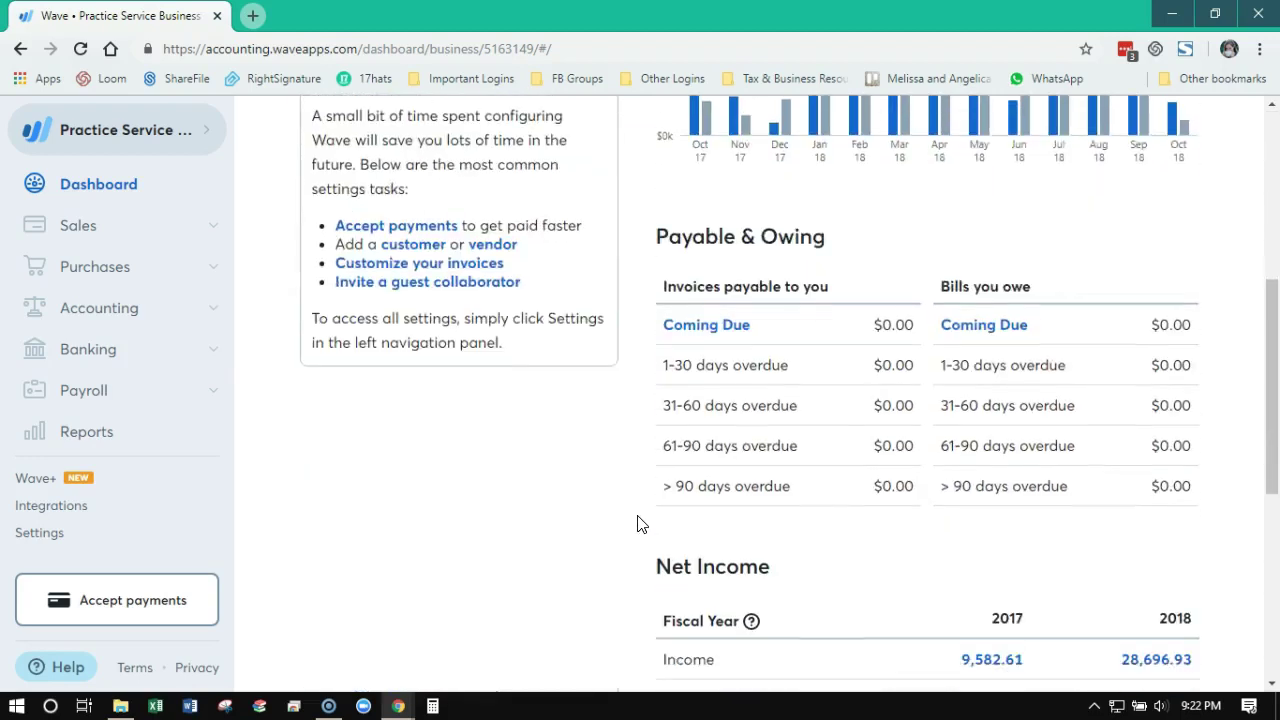
{"action": "scroll", "coordinate": [641, 535], "scroll_direction": "down", "scroll_amount": 1}
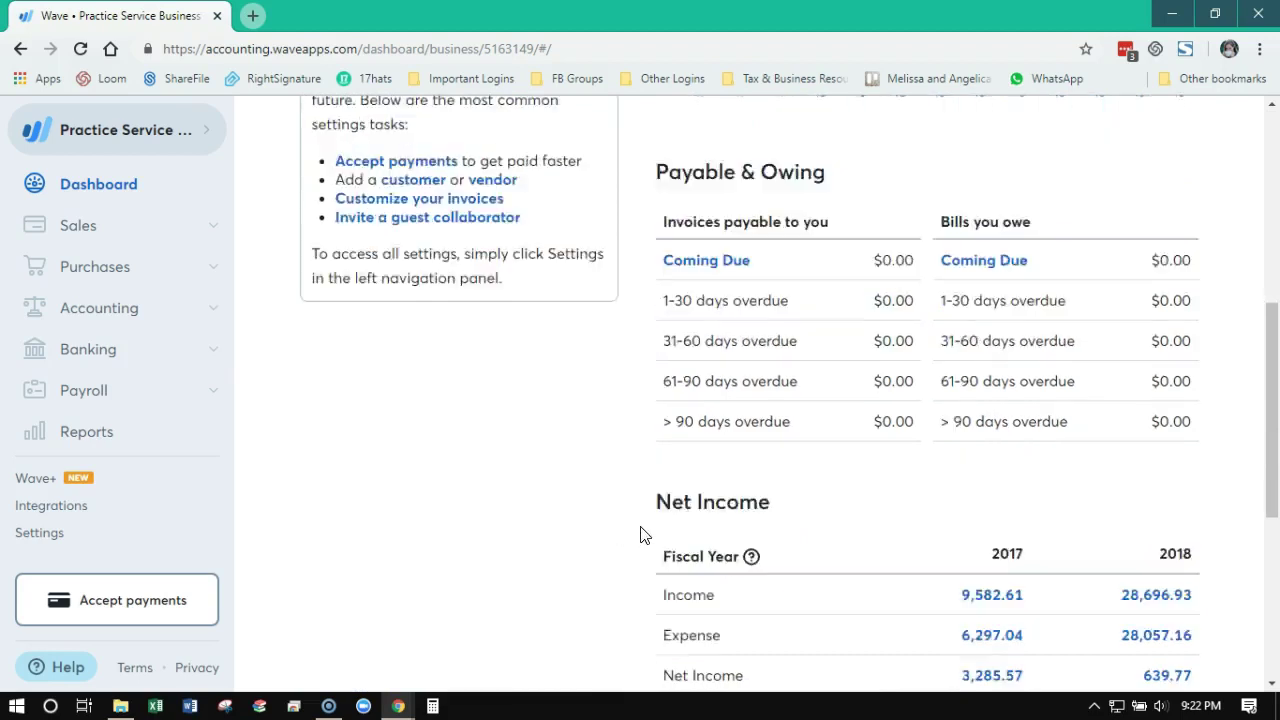
{"action": "scroll", "coordinate": [642, 535], "scroll_direction": "down", "scroll_amount": 4}
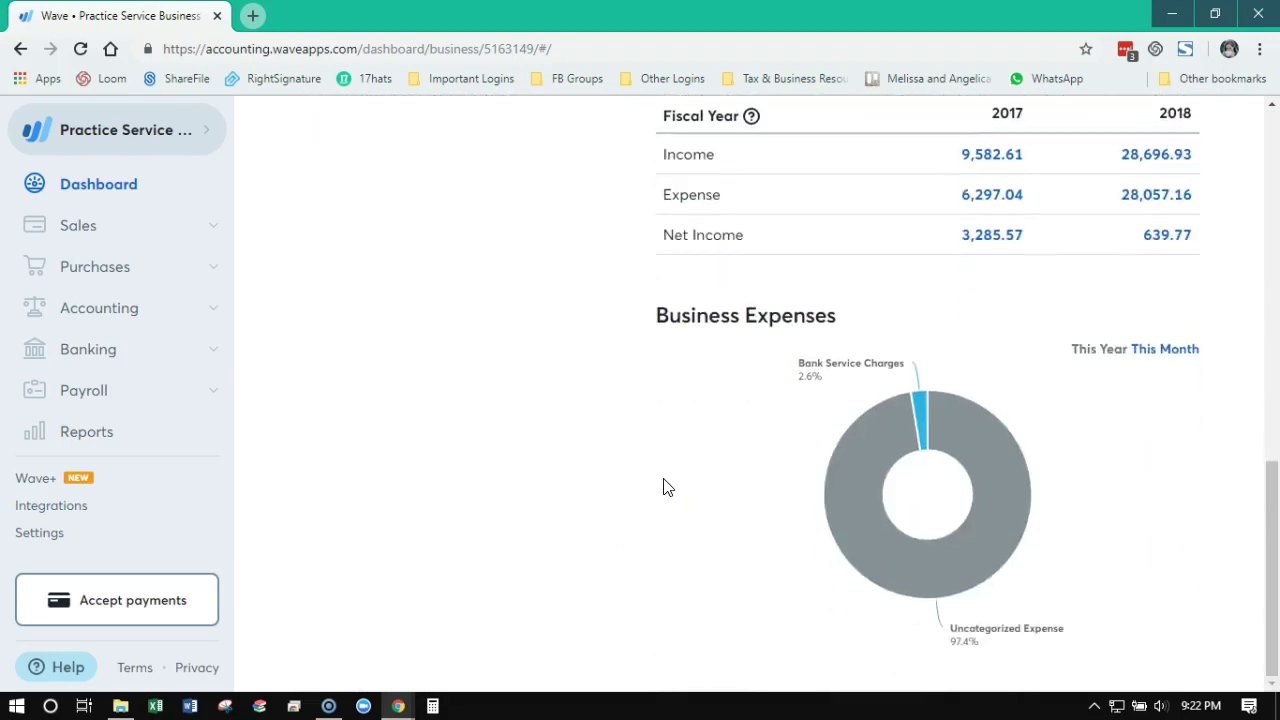
{"action": "left_click", "coordinate": [88, 196]}
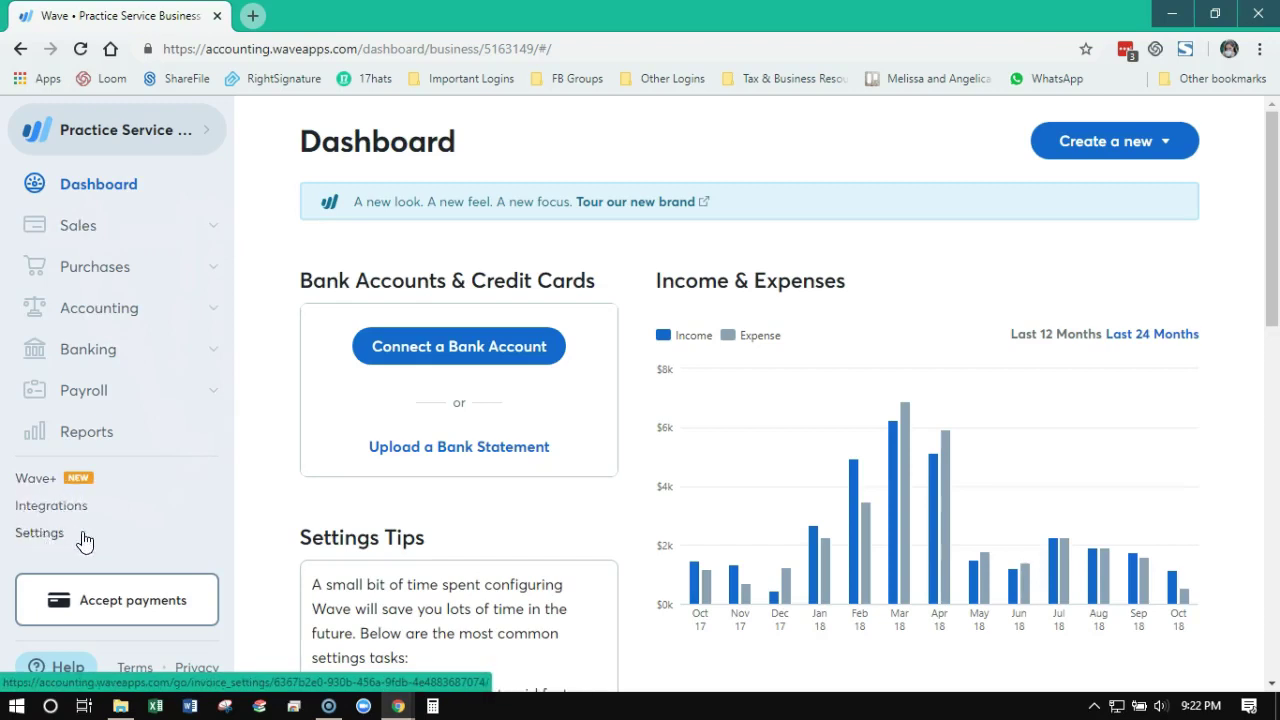
Review the list of businesses available in the Wave account and close it without switching business
{"action": "left_click", "coordinate": [205, 137]}
{"action": "scroll", "coordinate": [256, 347], "scroll_direction": "down", "scroll_amount": 3}
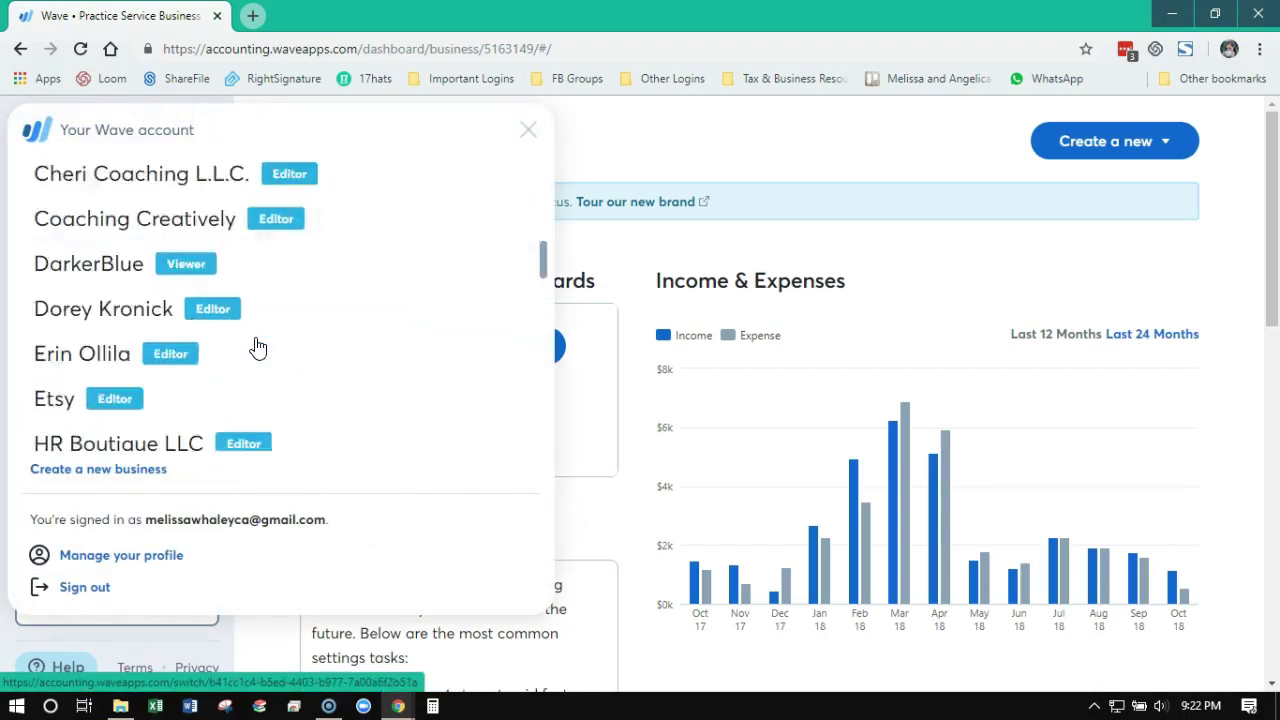
{"action": "scroll", "coordinate": [263, 357], "scroll_direction": "down", "scroll_amount": 3}
{"action": "scroll", "coordinate": [263, 360], "scroll_direction": "up", "scroll_amount": 6}
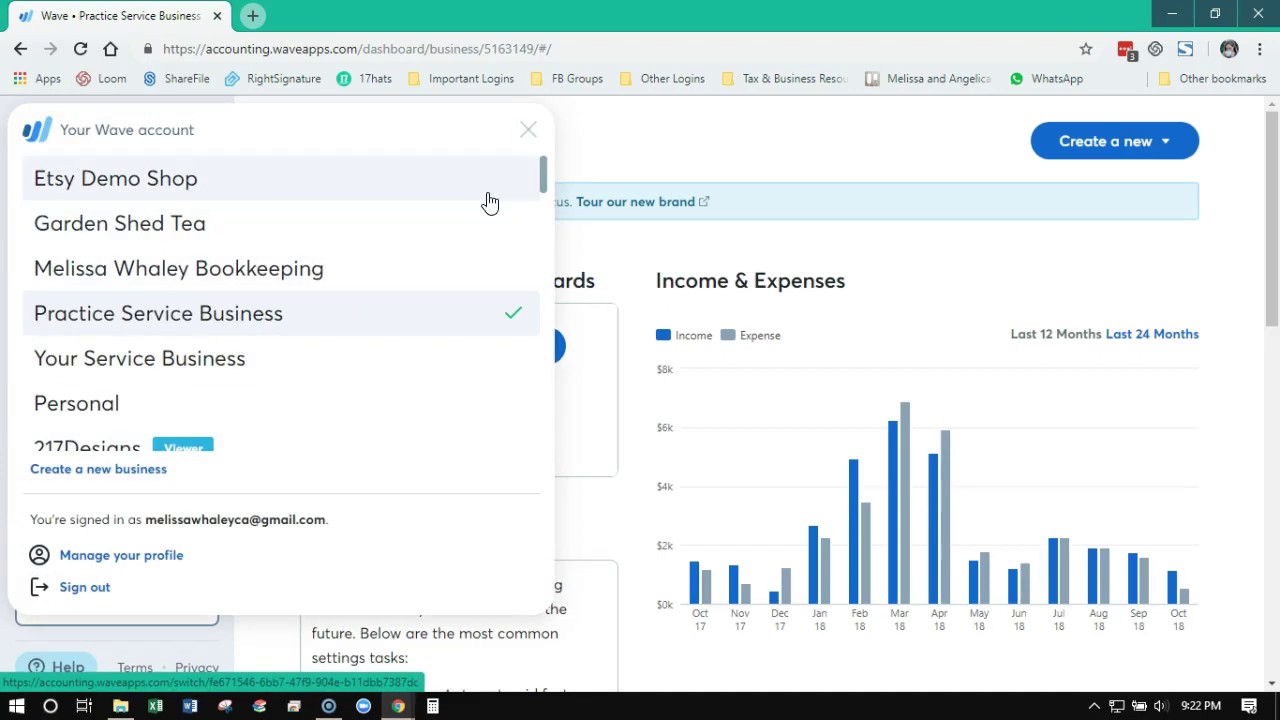
{"action": "left_click", "coordinate": [527, 129]}
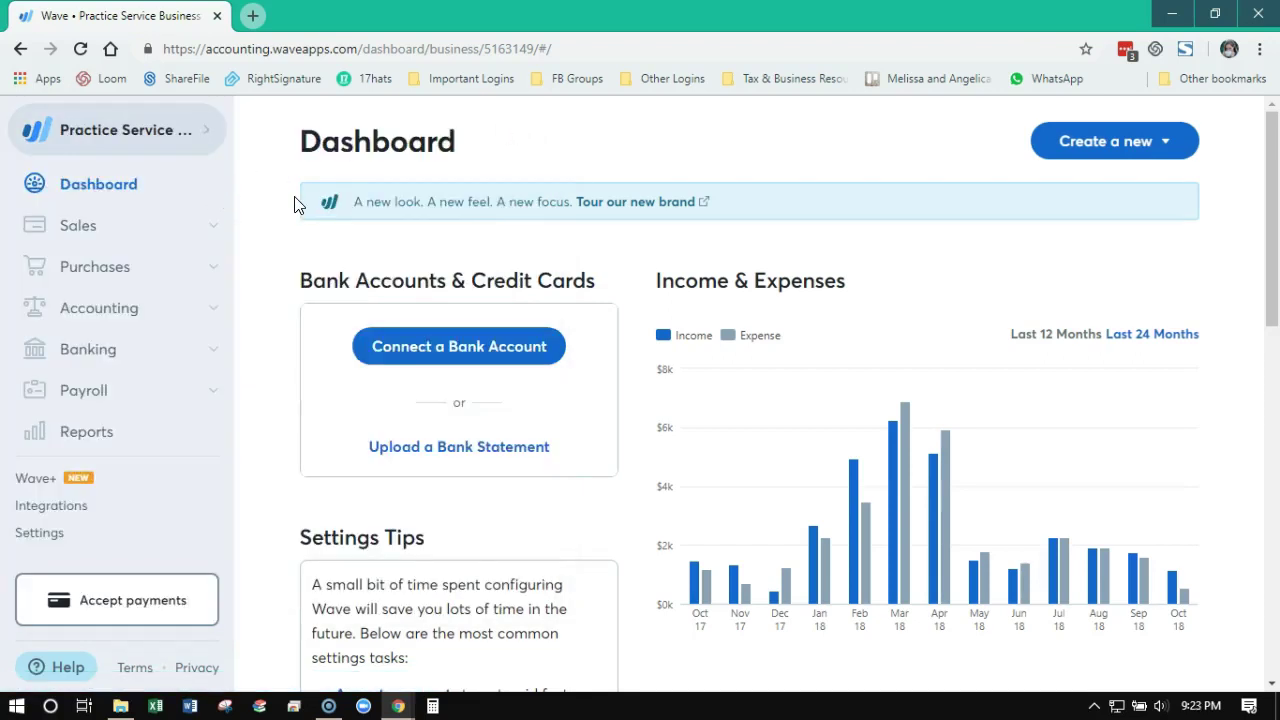
Check which record types can be created from the Practice Service Business dashboard, without creating any
{"action": "left_click", "coordinate": [1165, 145]}
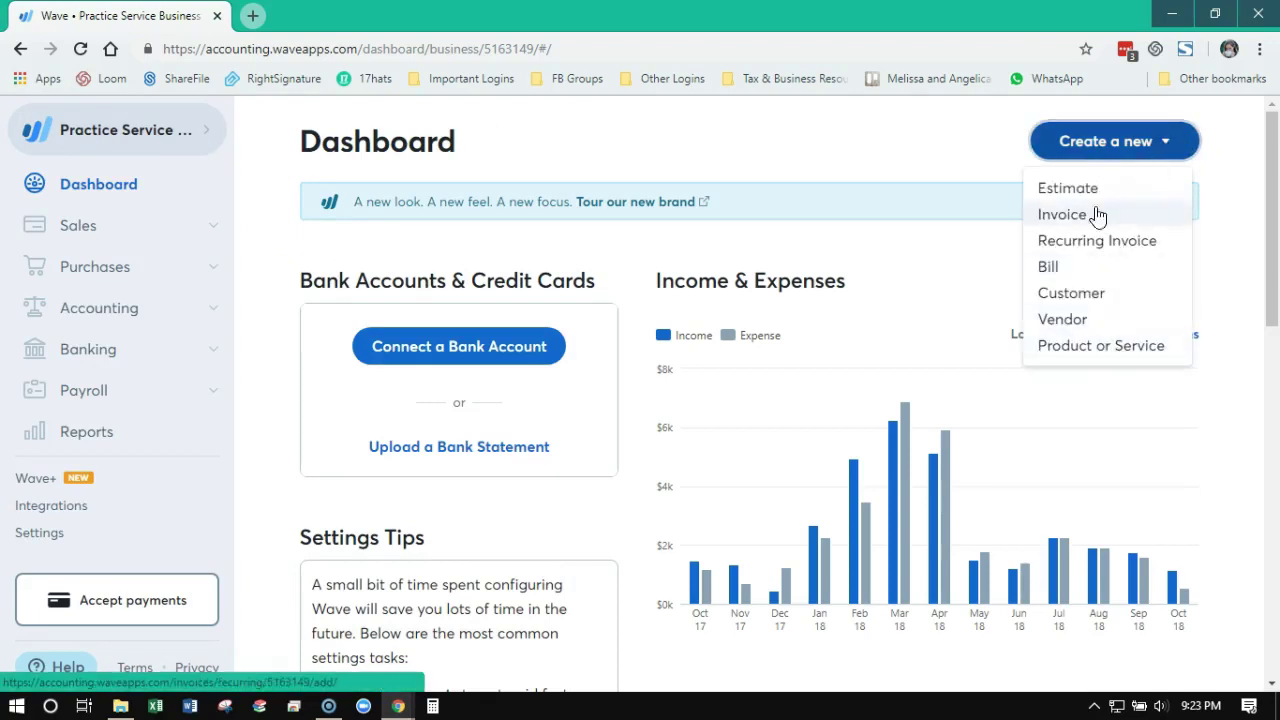
{"action": "left_click", "coordinate": [1117, 143]}
{"action": "left_click", "coordinate": [735, 143]}
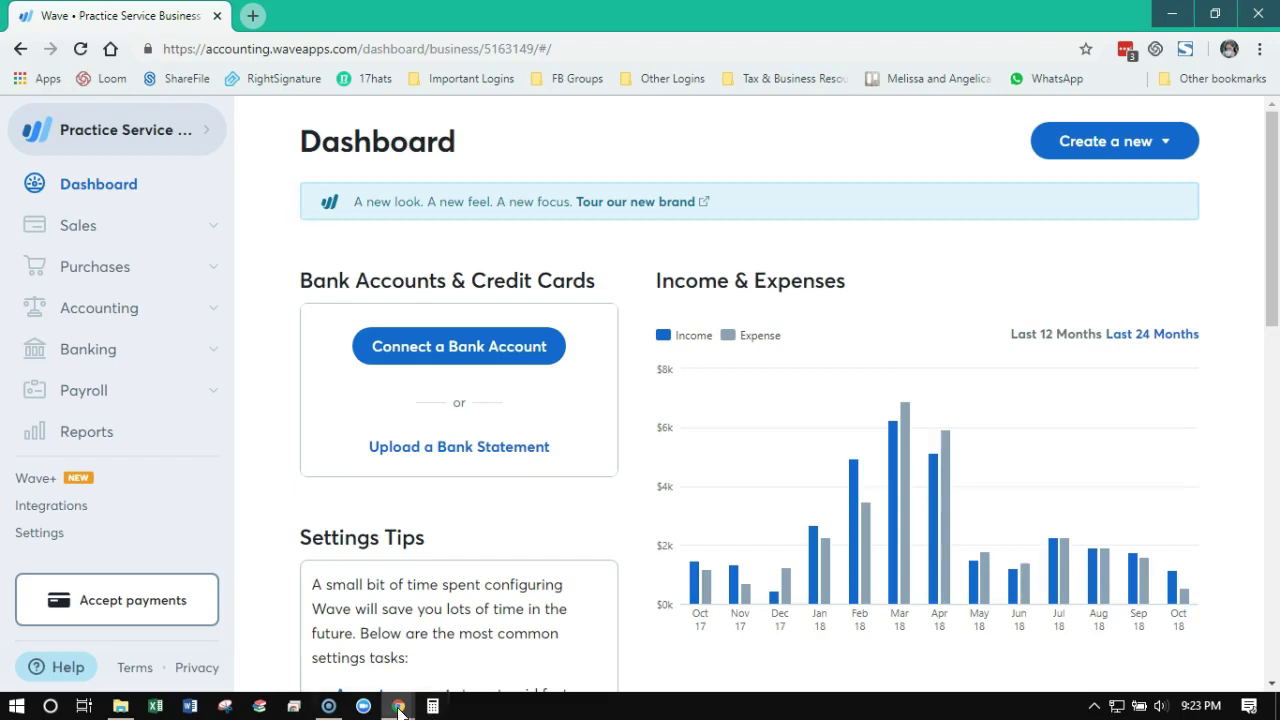
Switch to the Coaching Business browser window and examine its dashboard from cash flow down to the expenses breakdown
{"action": "mouse_move", "coordinate": [400, 706]}
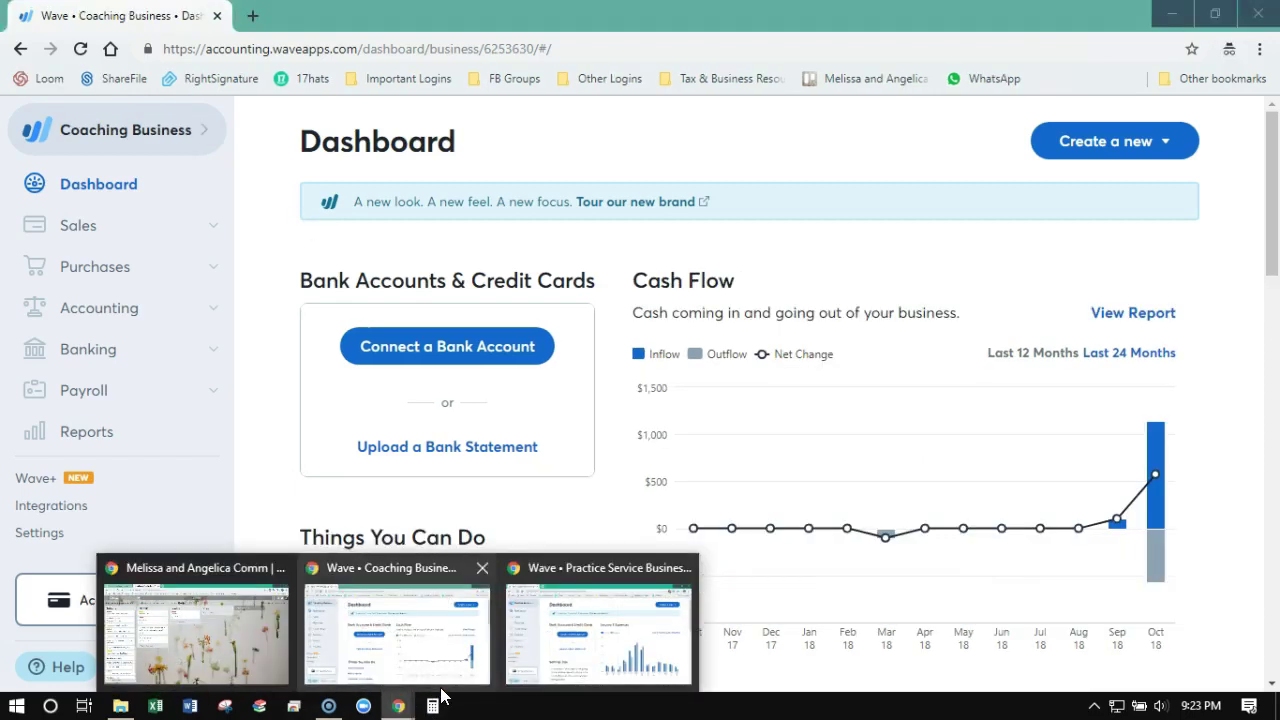
{"action": "left_click", "coordinate": [386, 642]}
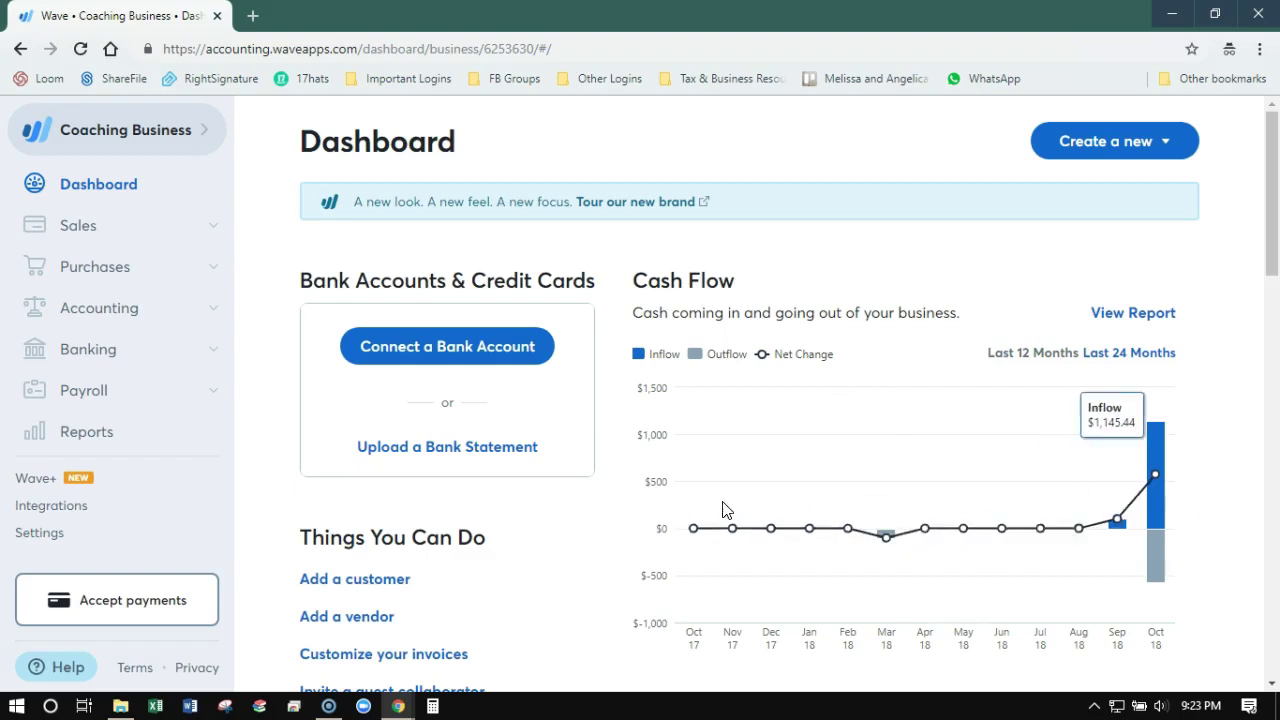
{"action": "scroll", "coordinate": [1215, 464], "scroll_direction": "down", "scroll_amount": 5}
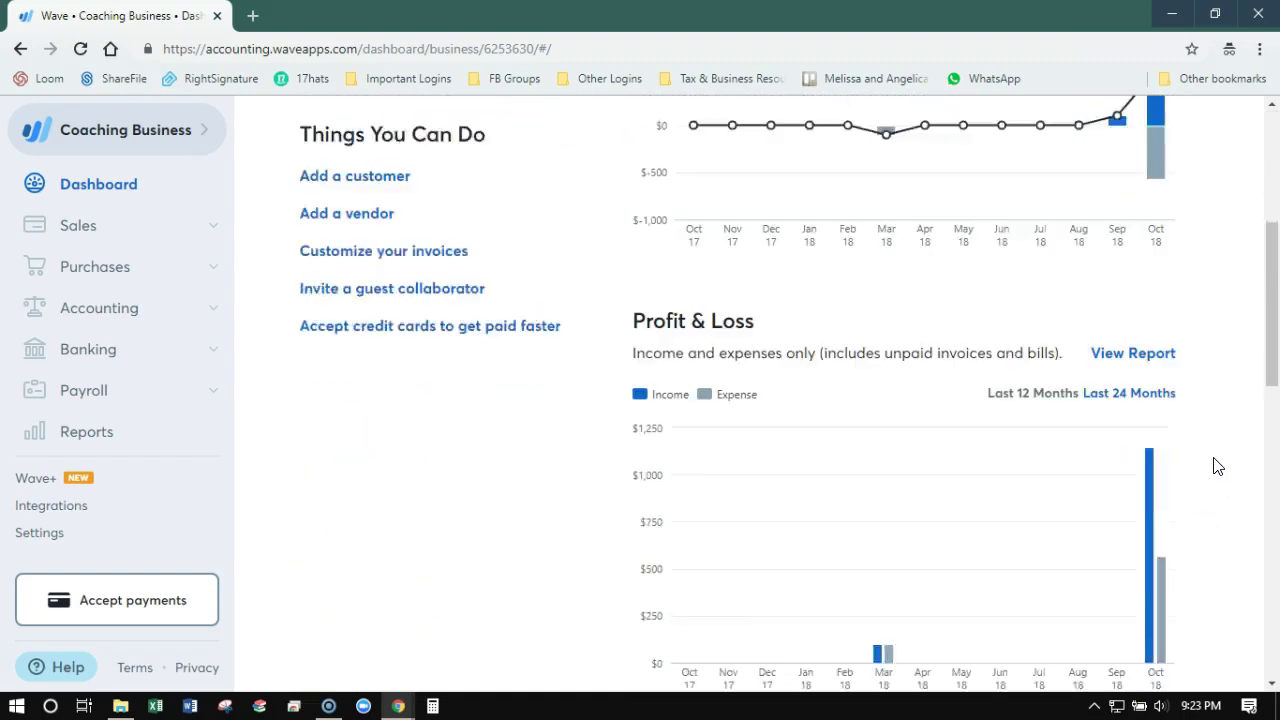
{"action": "scroll", "coordinate": [1050, 447], "scroll_direction": "down", "scroll_amount": 6}
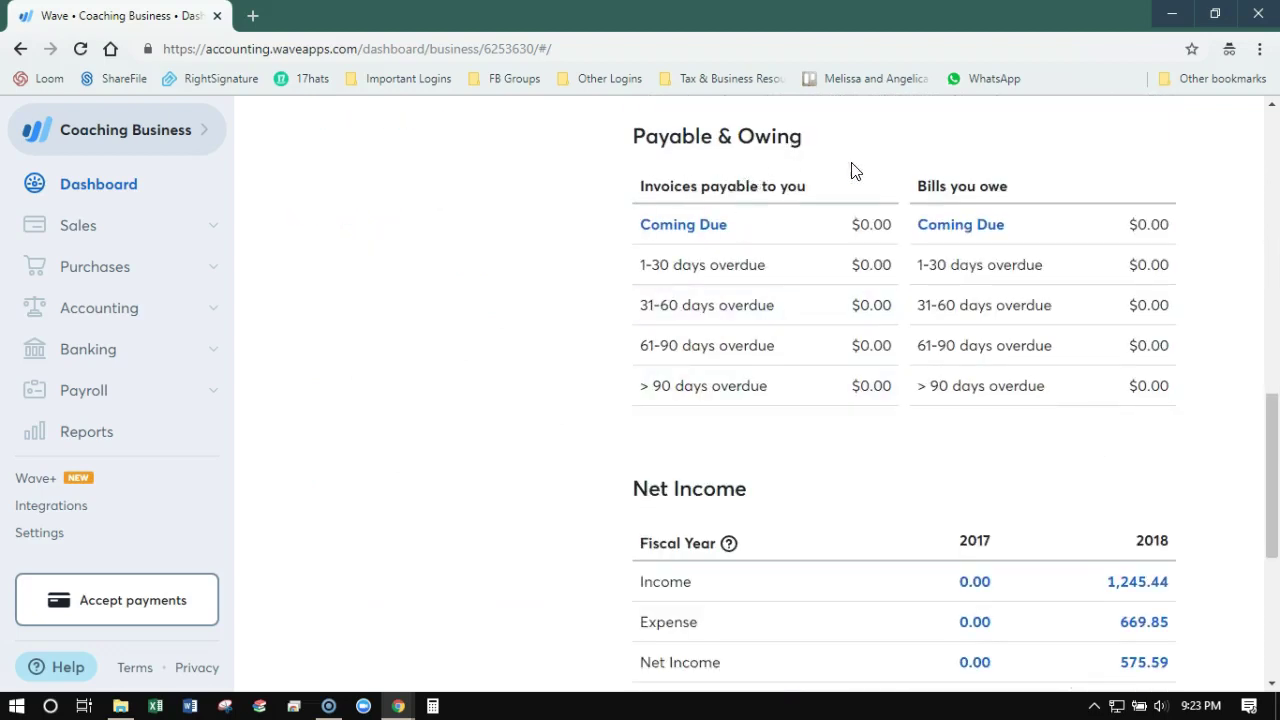
{"action": "scroll", "coordinate": [766, 549], "scroll_direction": "down", "scroll_amount": 4}
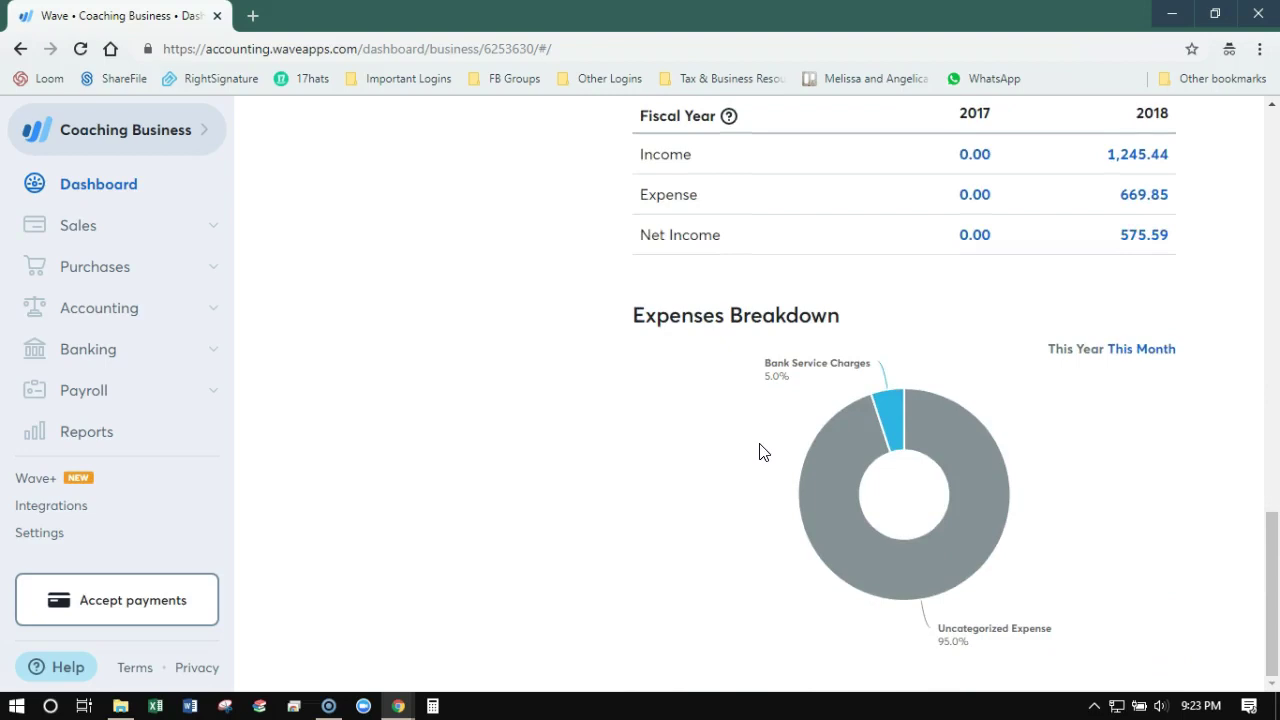
{"action": "scroll", "coordinate": [546, 546], "scroll_direction": "up", "scroll_amount": 15}
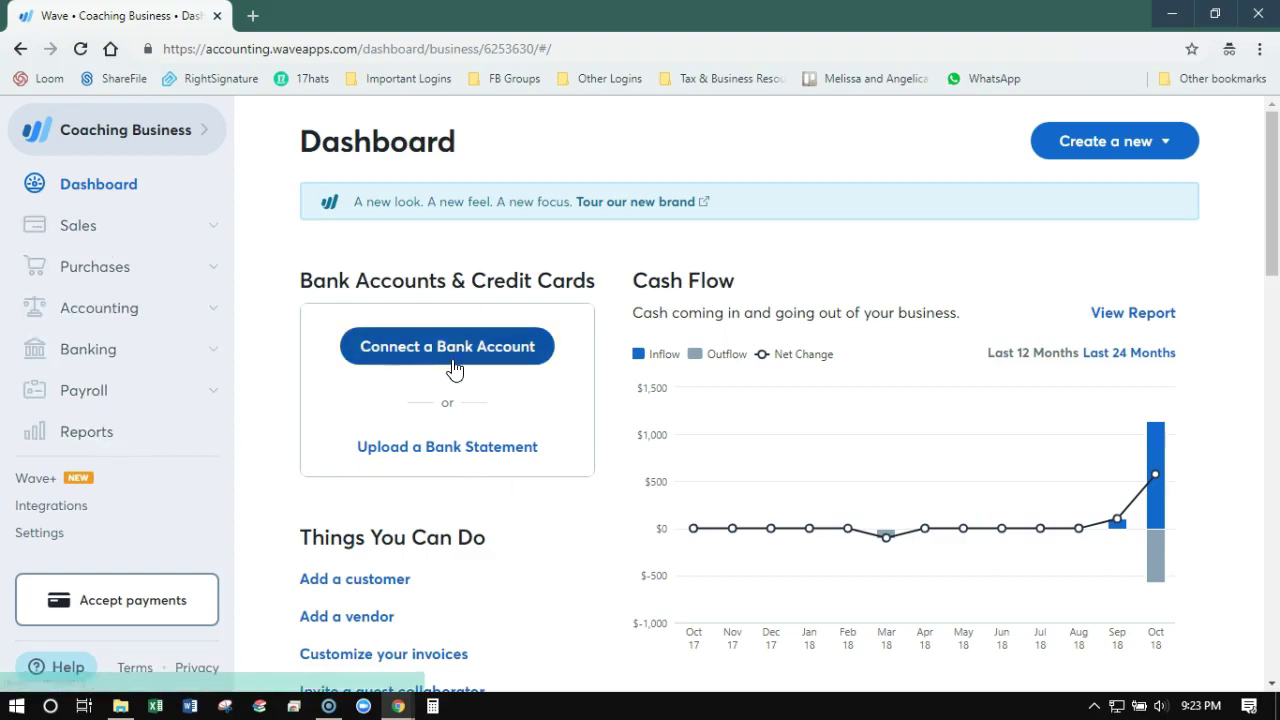
Check the creation options and the Things You Can Do links on the Coaching Business dashboard
{"action": "left_click", "coordinate": [1137, 153]}
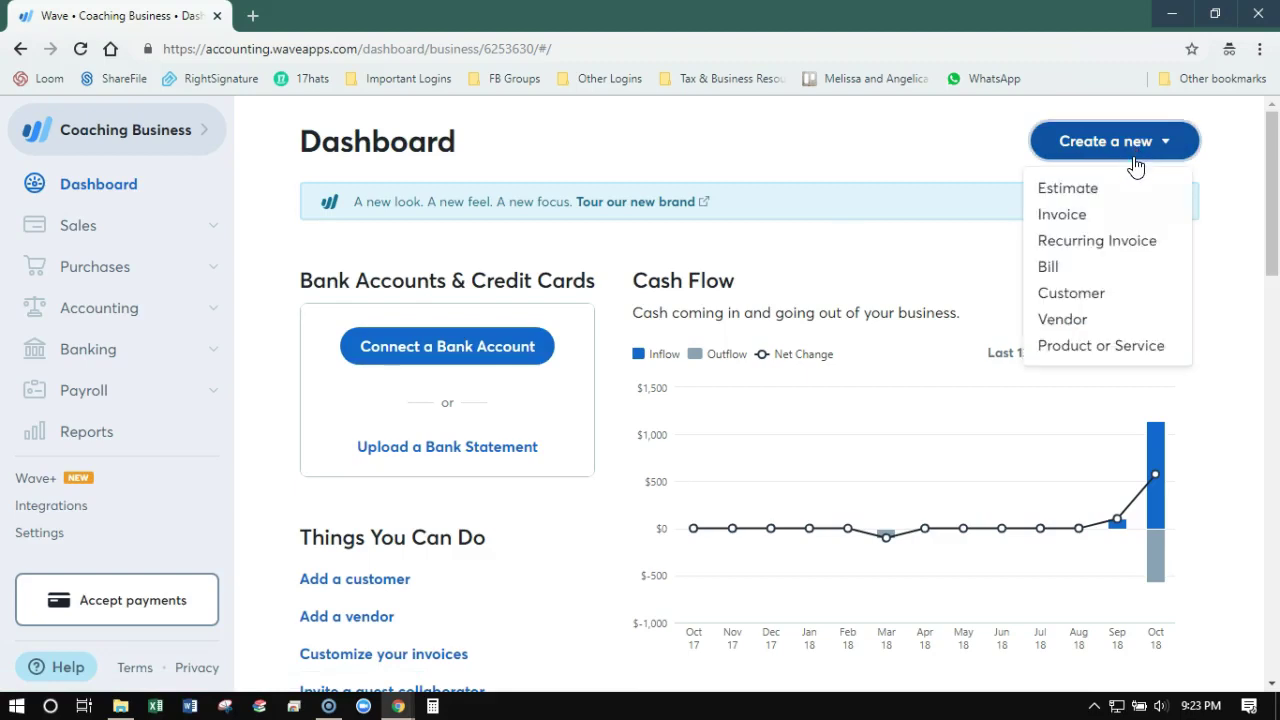
{"action": "left_click", "coordinate": [1133, 150]}
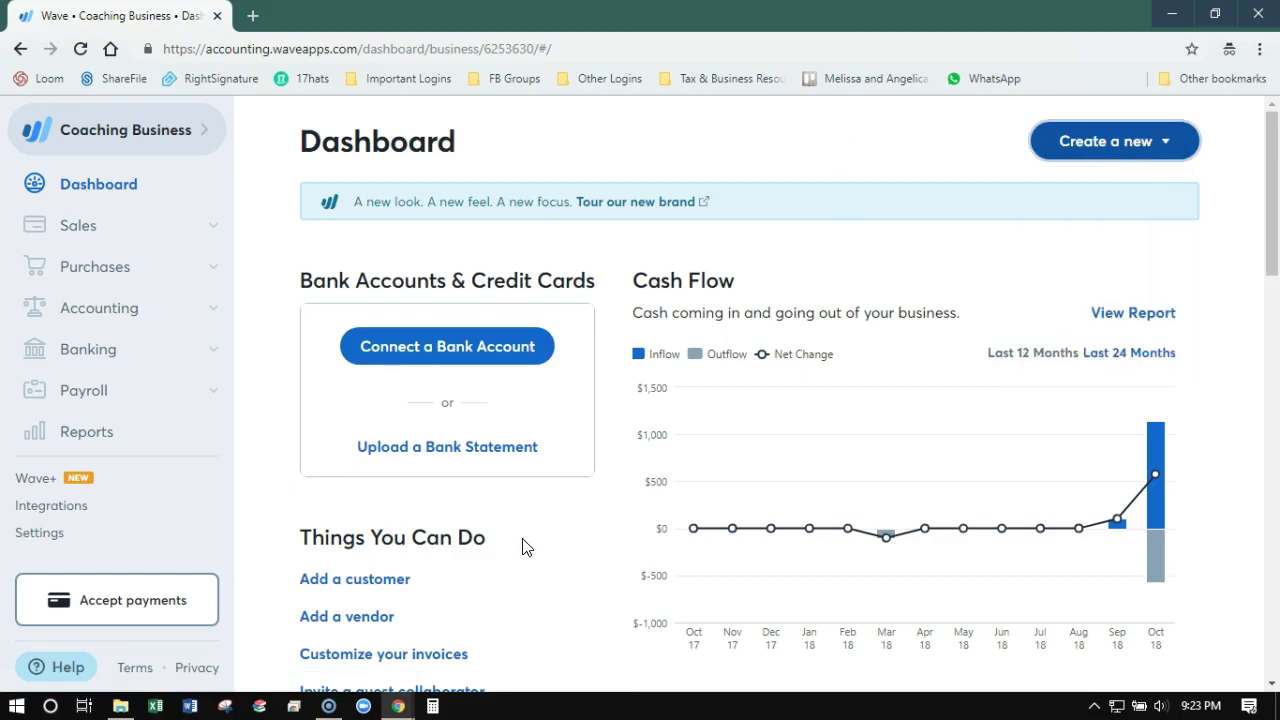
{"action": "scroll", "coordinate": [530, 545], "scroll_direction": "down", "scroll_amount": 2}
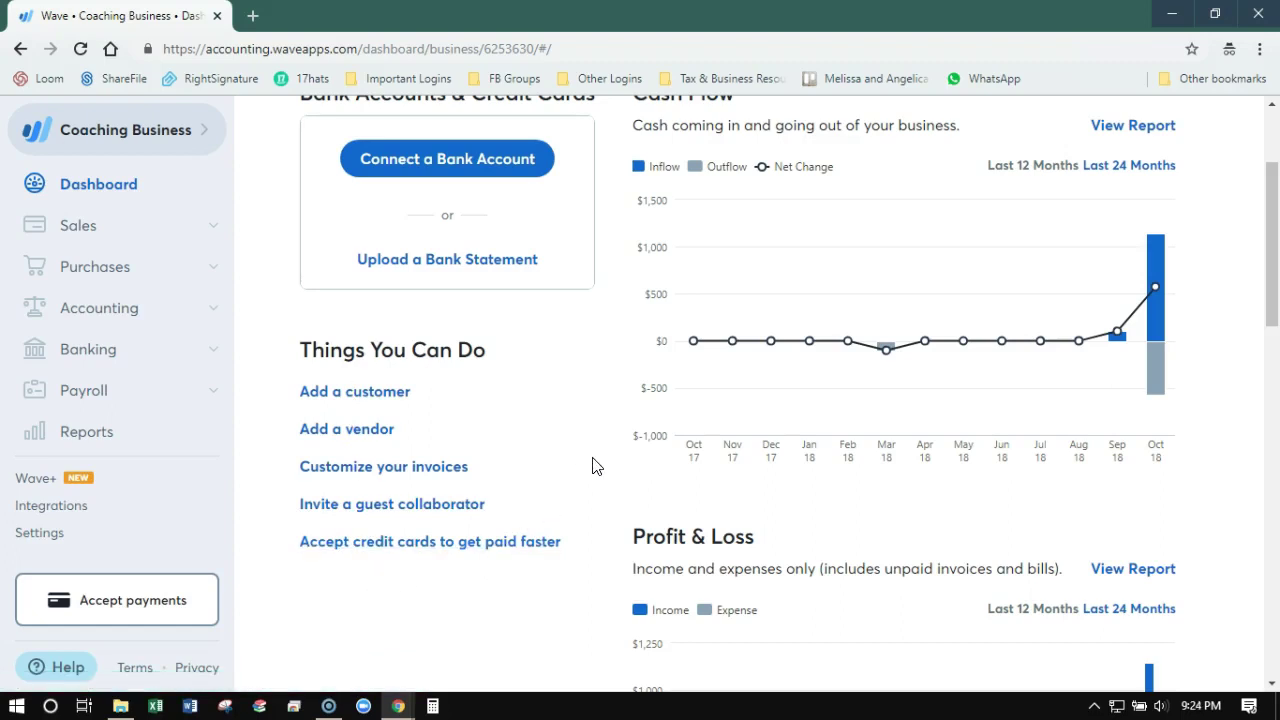
{"action": "scroll", "coordinate": [595, 464], "scroll_direction": "up", "scroll_amount": 2}
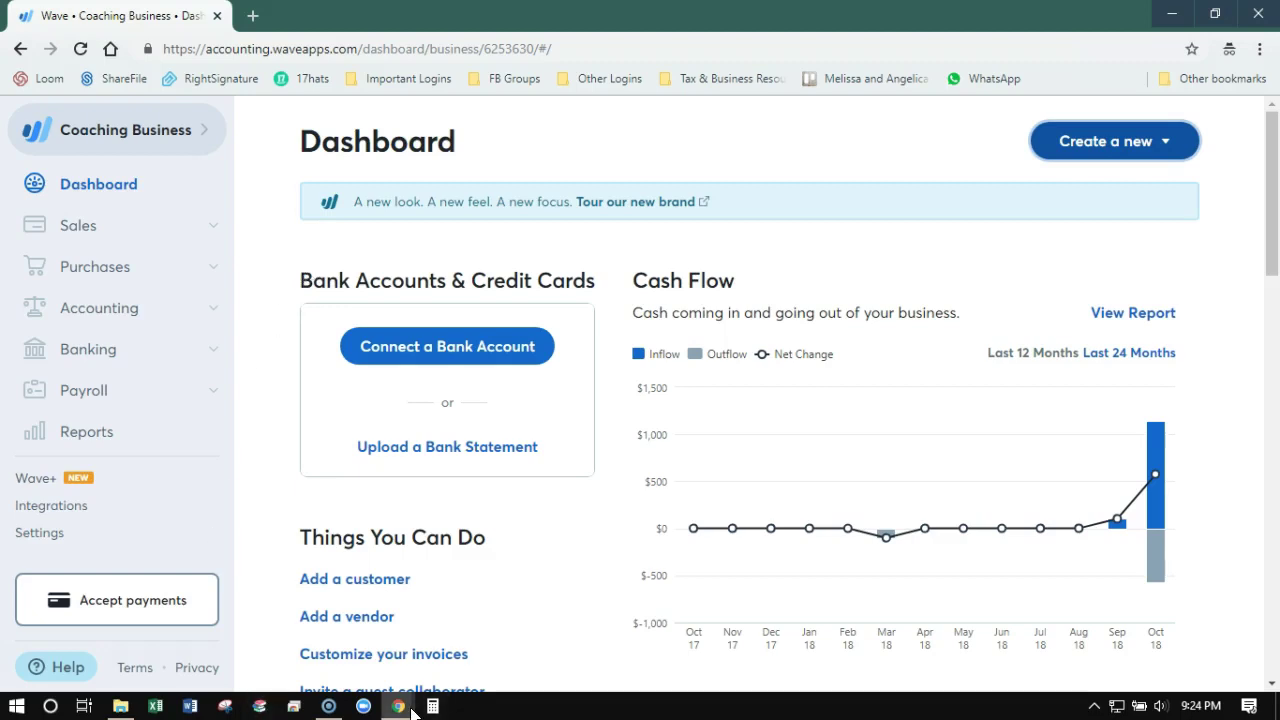
Return to the Practice Service Business window, open its accounting transactions and look through the unverified entries
{"action": "mouse_move", "coordinate": [408, 709]}
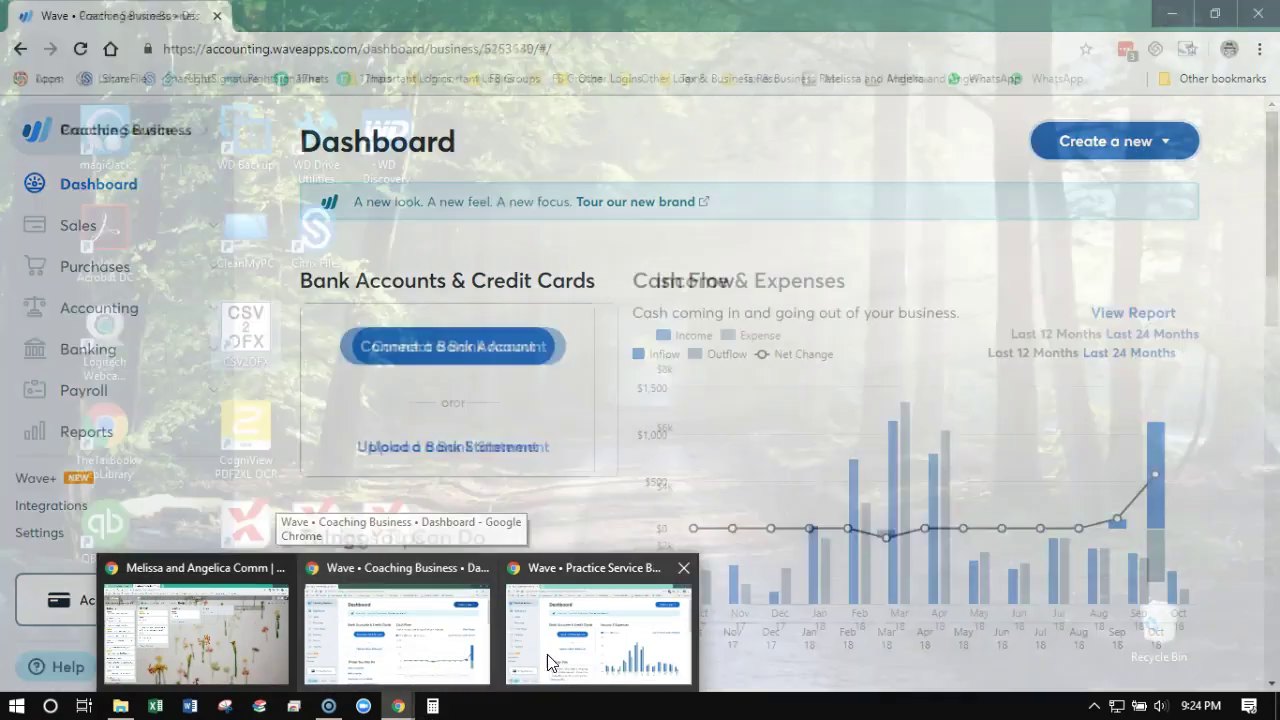
{"action": "left_click", "coordinate": [557, 655]}
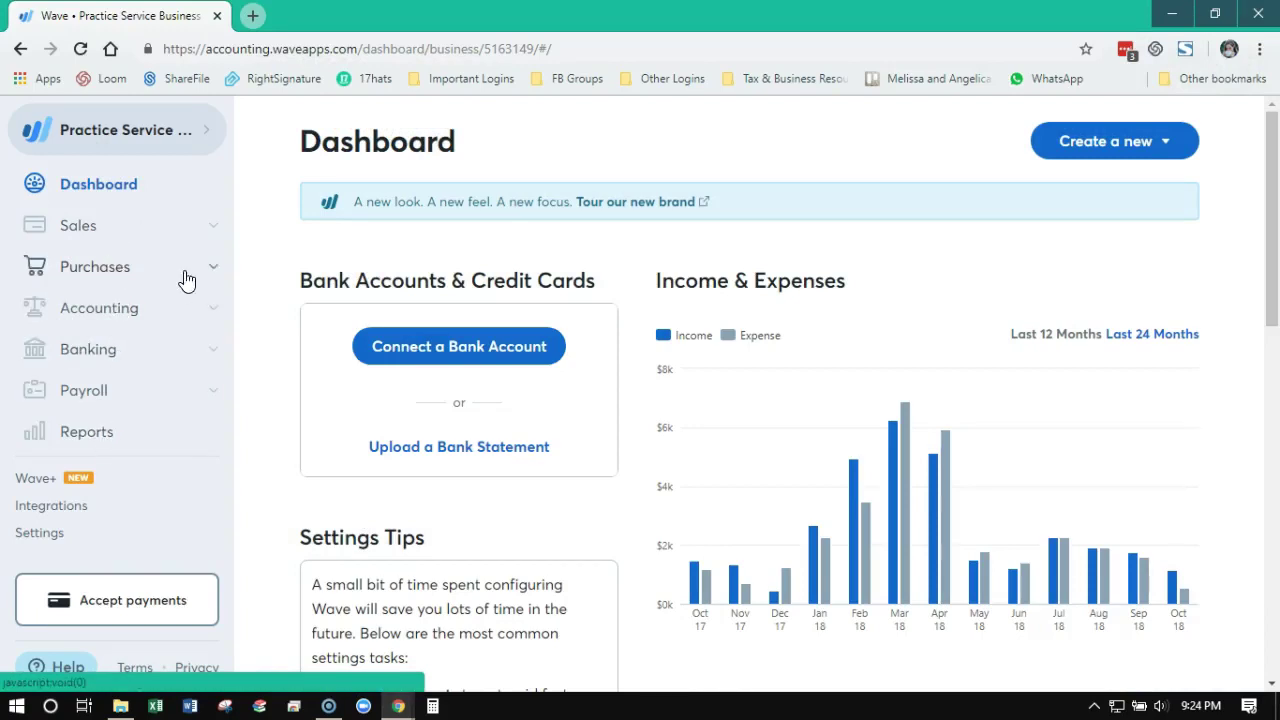
{"action": "left_click", "coordinate": [209, 313]}
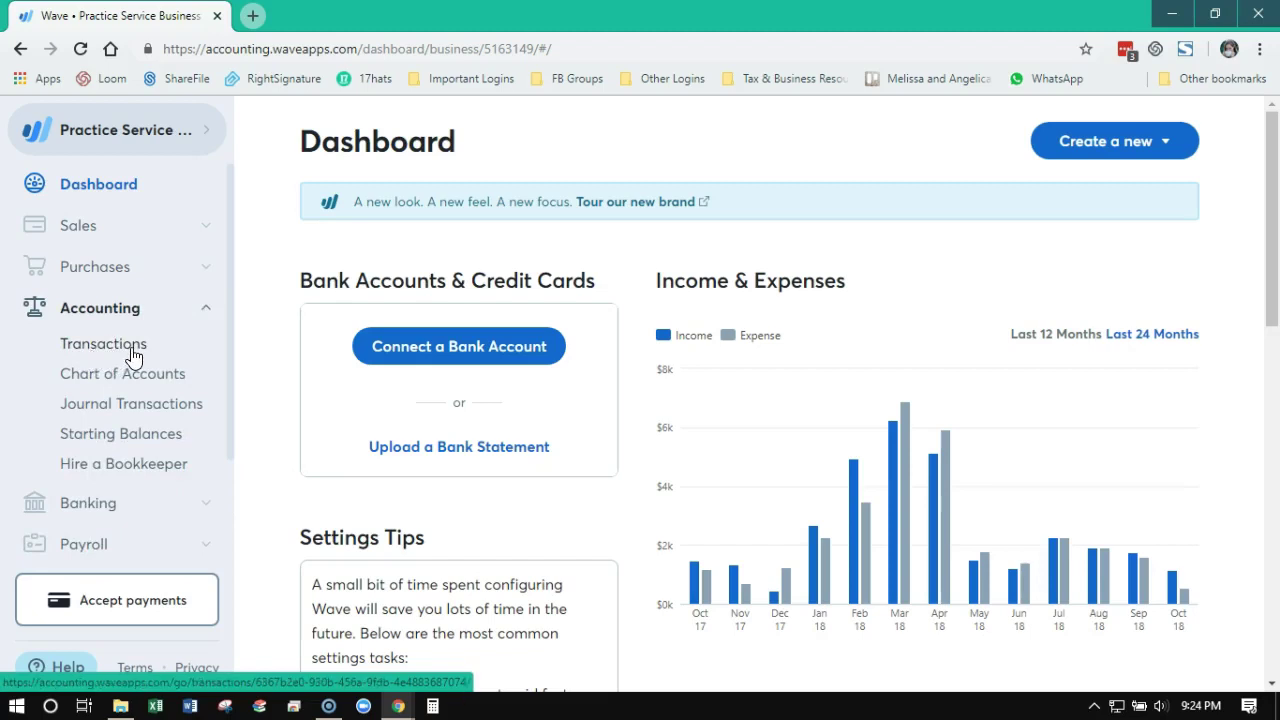
{"action": "left_click", "coordinate": [133, 350]}
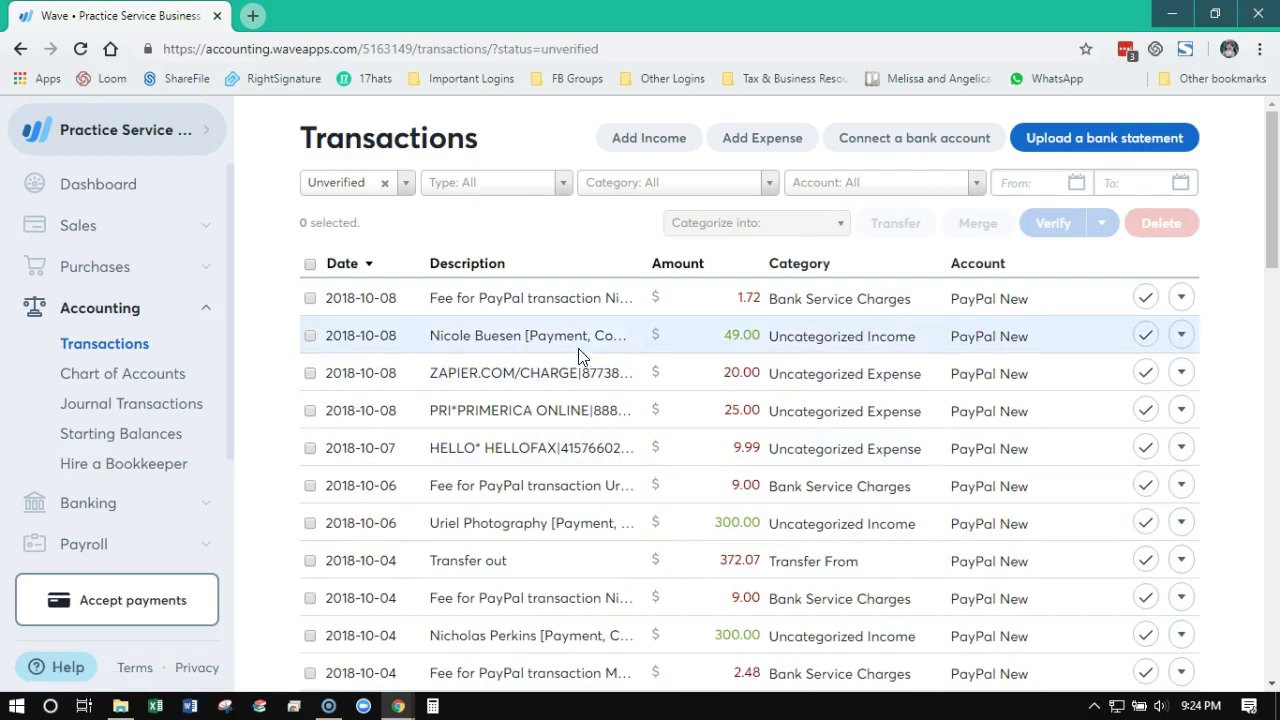
{"action": "scroll", "coordinate": [663, 280], "scroll_direction": "down", "scroll_amount": 2}
{"action": "scroll", "coordinate": [592, 373], "scroll_direction": "down", "scroll_amount": 15}
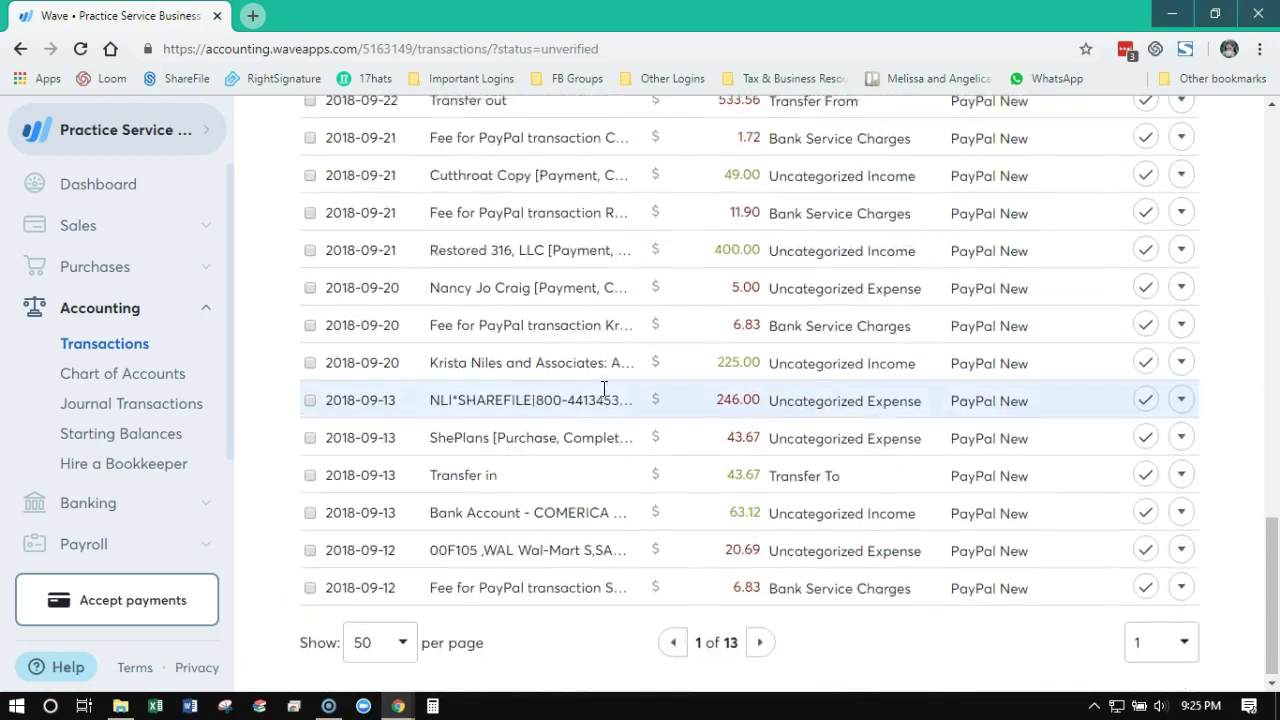
{"action": "scroll", "coordinate": [604, 404], "scroll_direction": "up", "scroll_amount": 12}
{"action": "scroll", "coordinate": [604, 404], "scroll_direction": "up", "scroll_amount": 5}
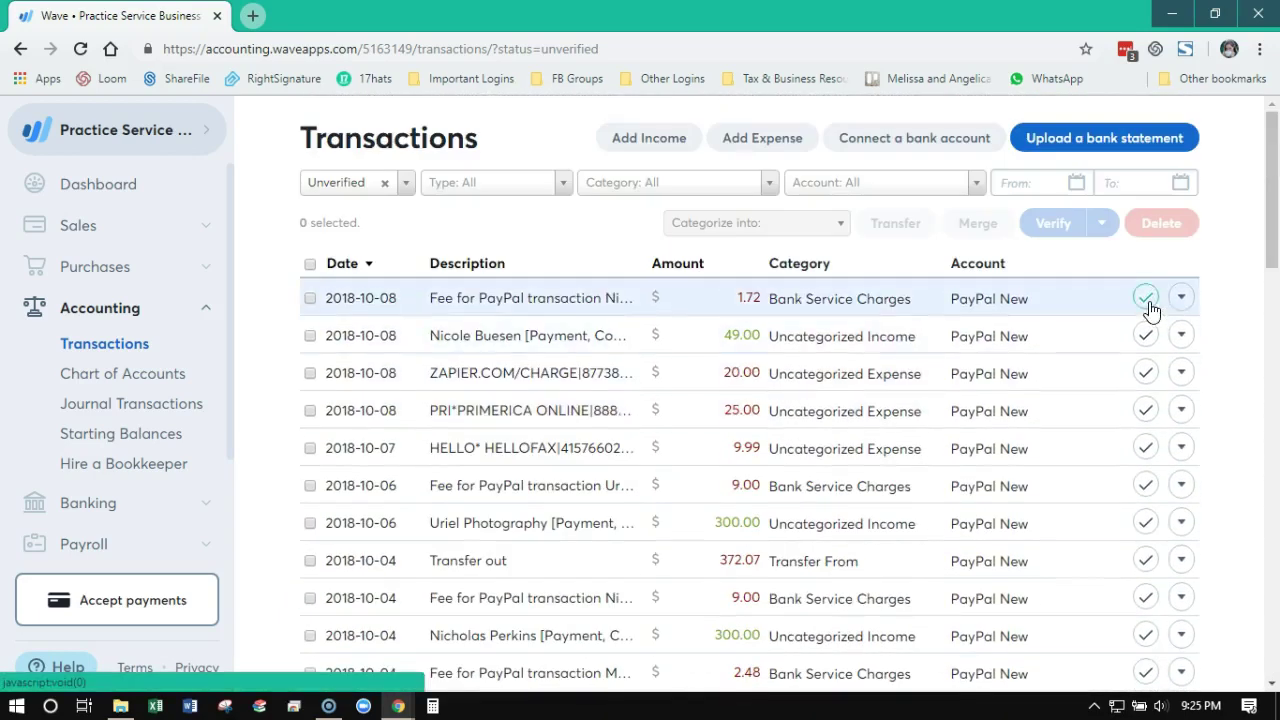
Examine the available actions and the expanded details of the 1.72 PayPal fee transaction, and close them unchanged
{"action": "left_click", "coordinate": [1183, 302]}
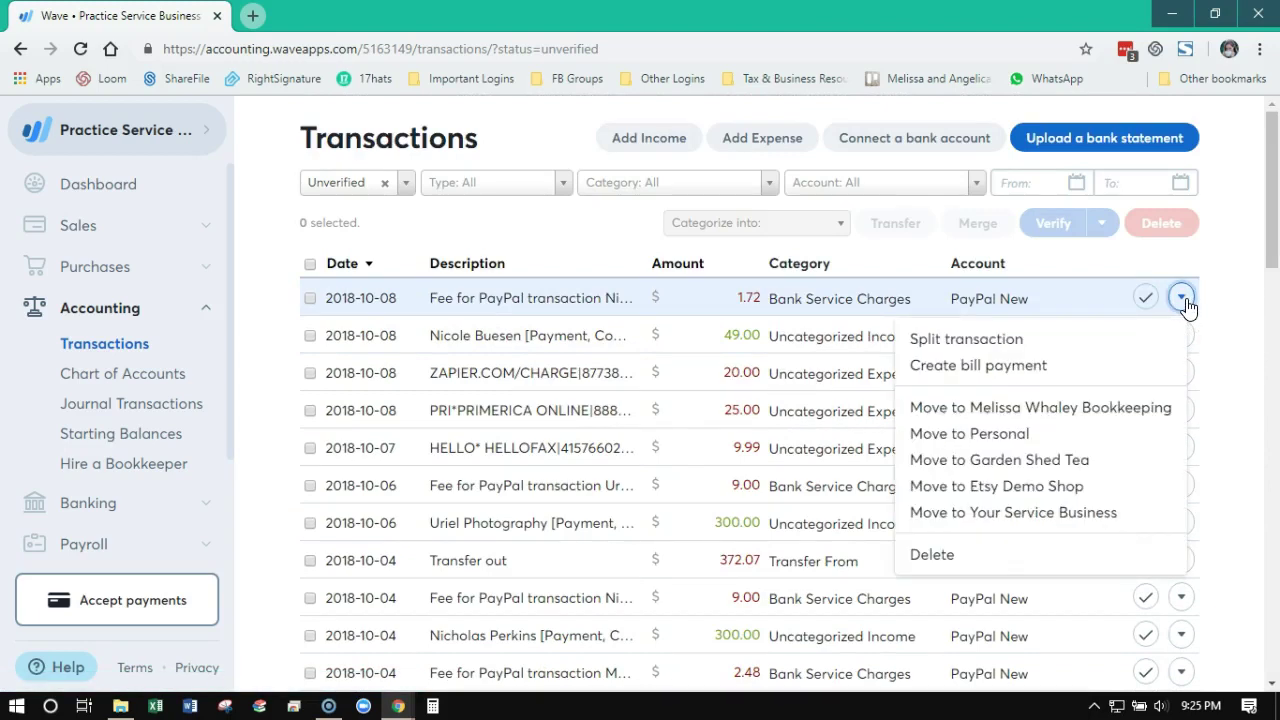
{"action": "left_click", "coordinate": [1184, 302]}
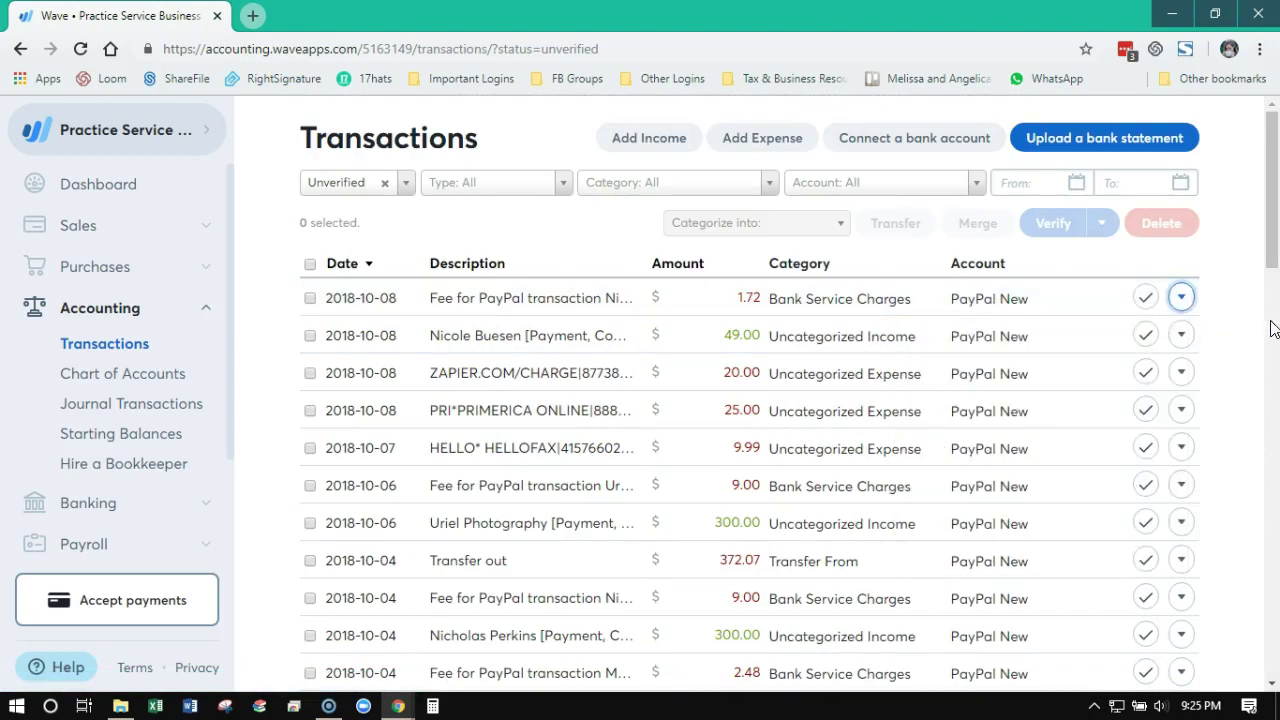
{"action": "left_click", "coordinate": [617, 297]}
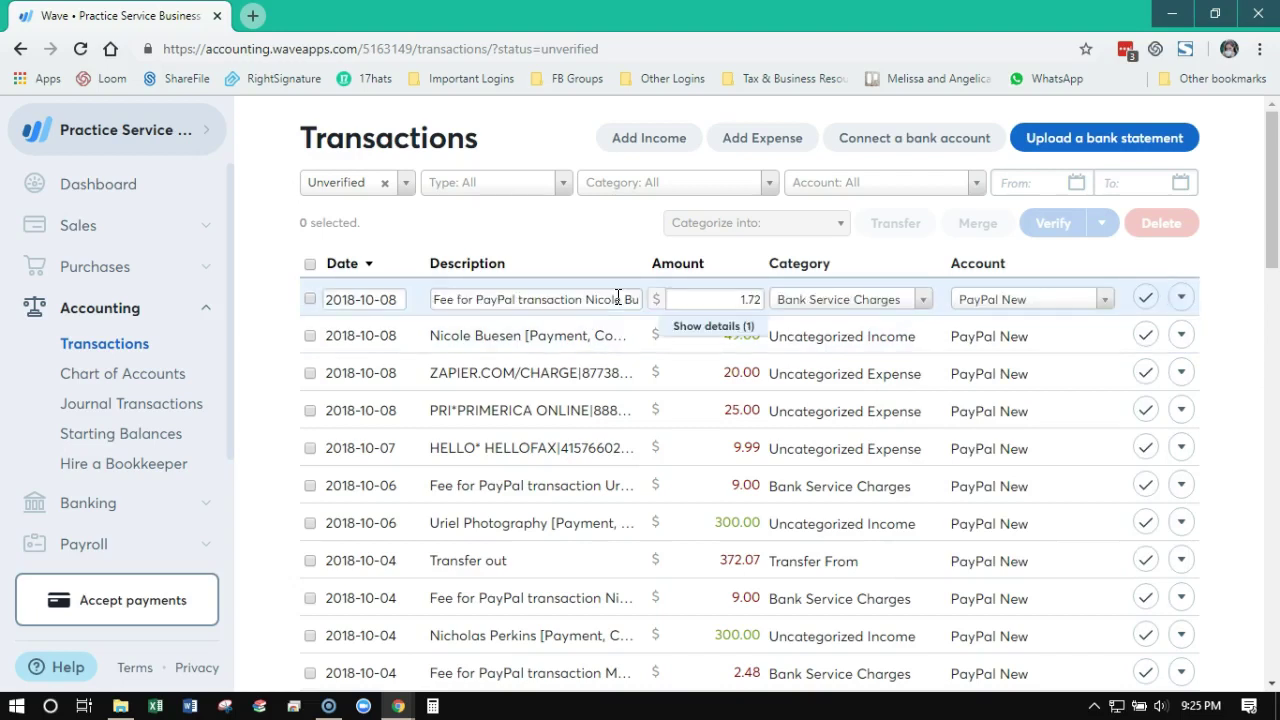
{"action": "left_click", "coordinate": [714, 328]}
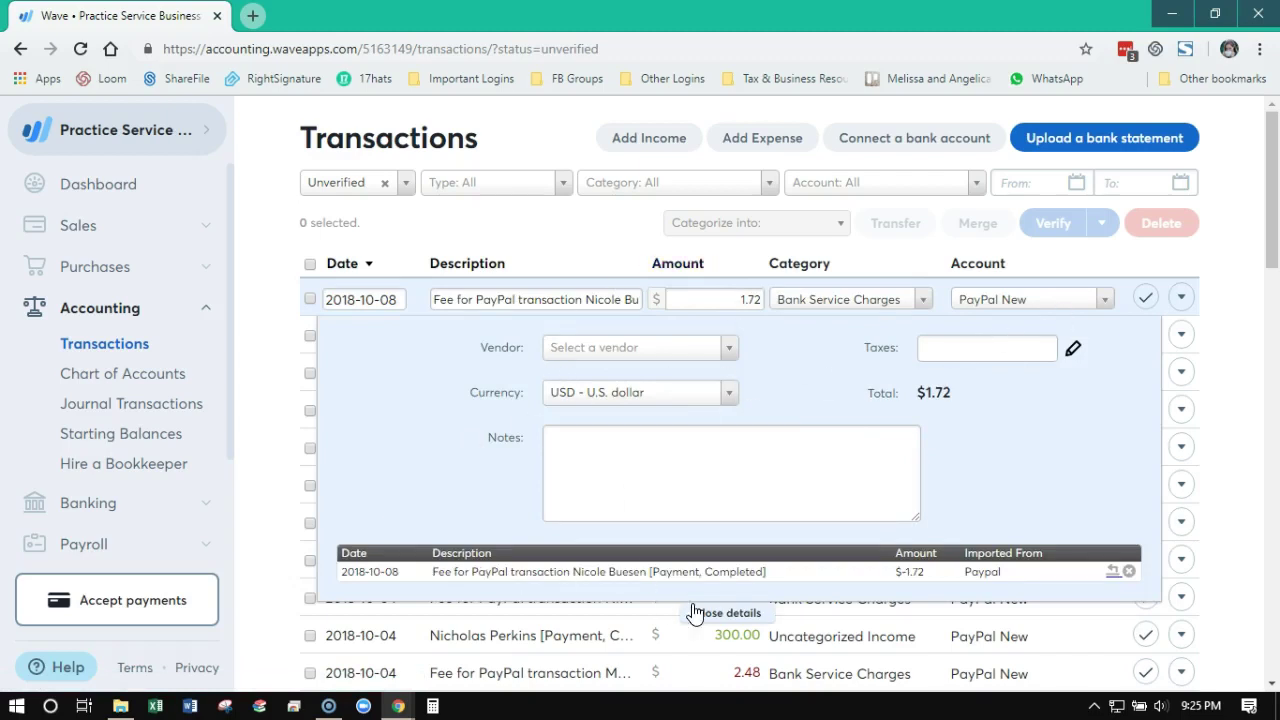
{"action": "left_click", "coordinate": [735, 613]}
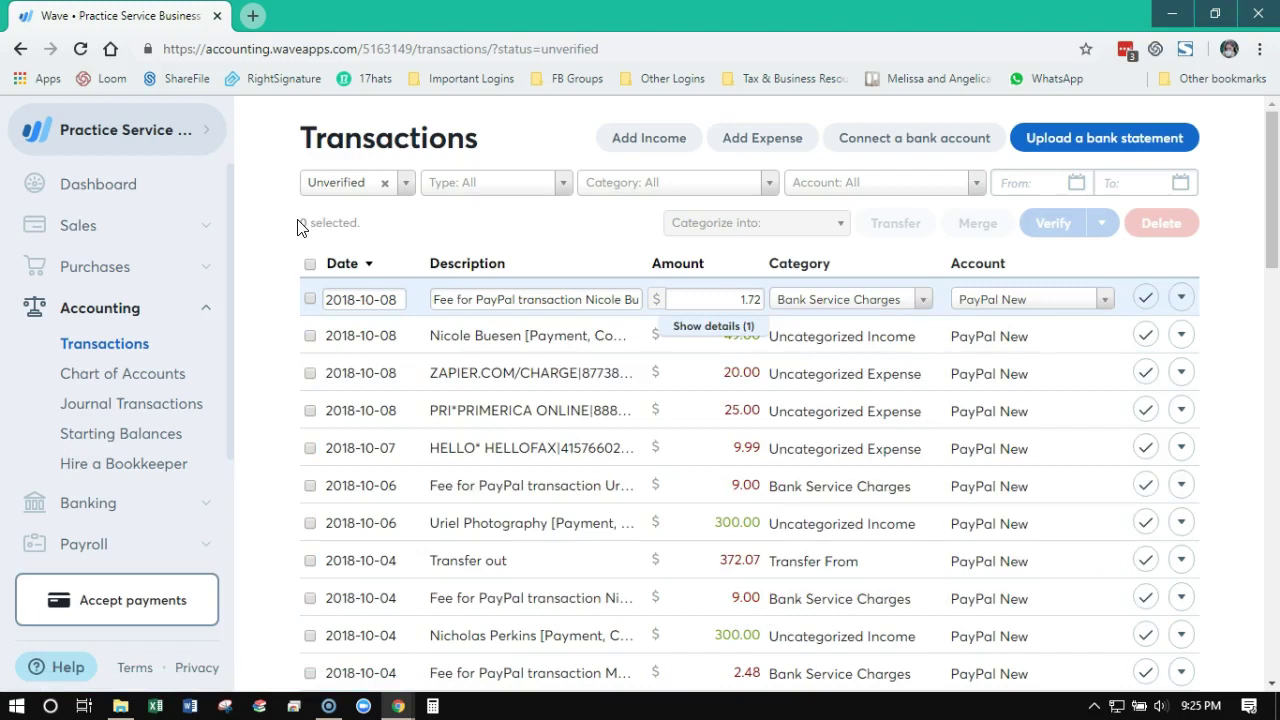
Switch to the Coaching Business window, open its accounting transactions and view the list of accounts
{"action": "mouse_move", "coordinate": [405, 705]}
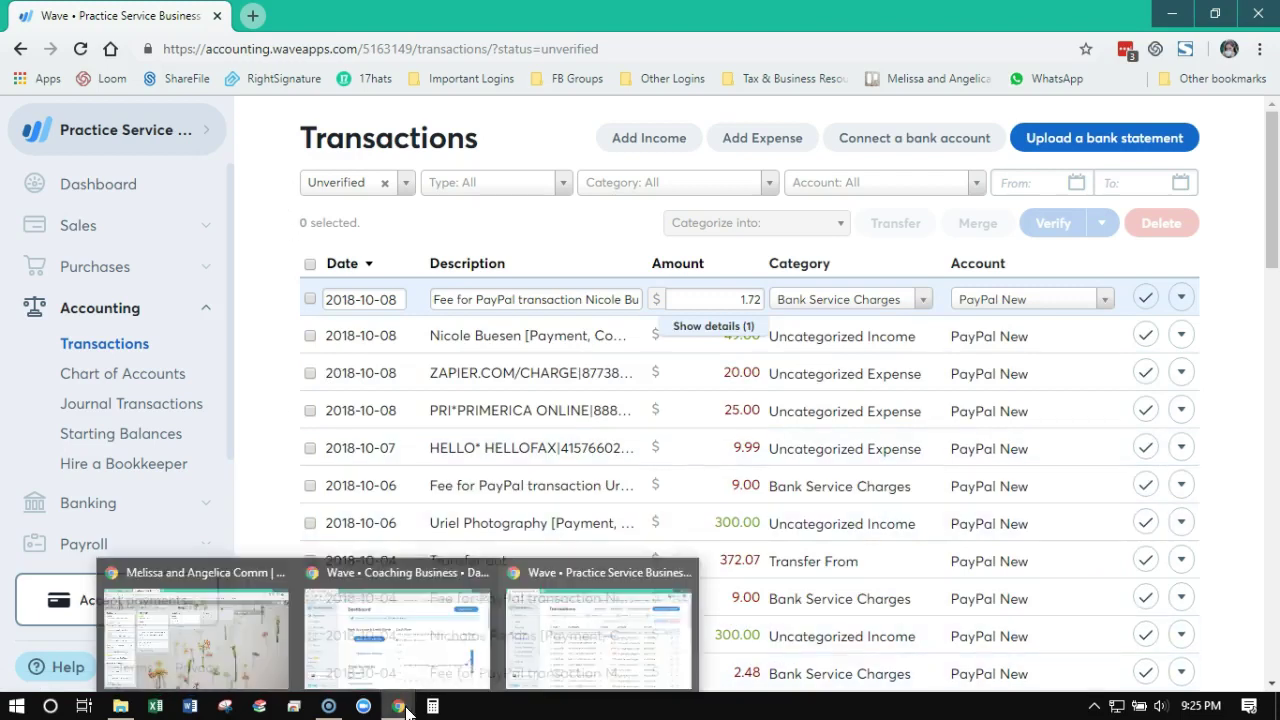
{"action": "left_click", "coordinate": [455, 650]}
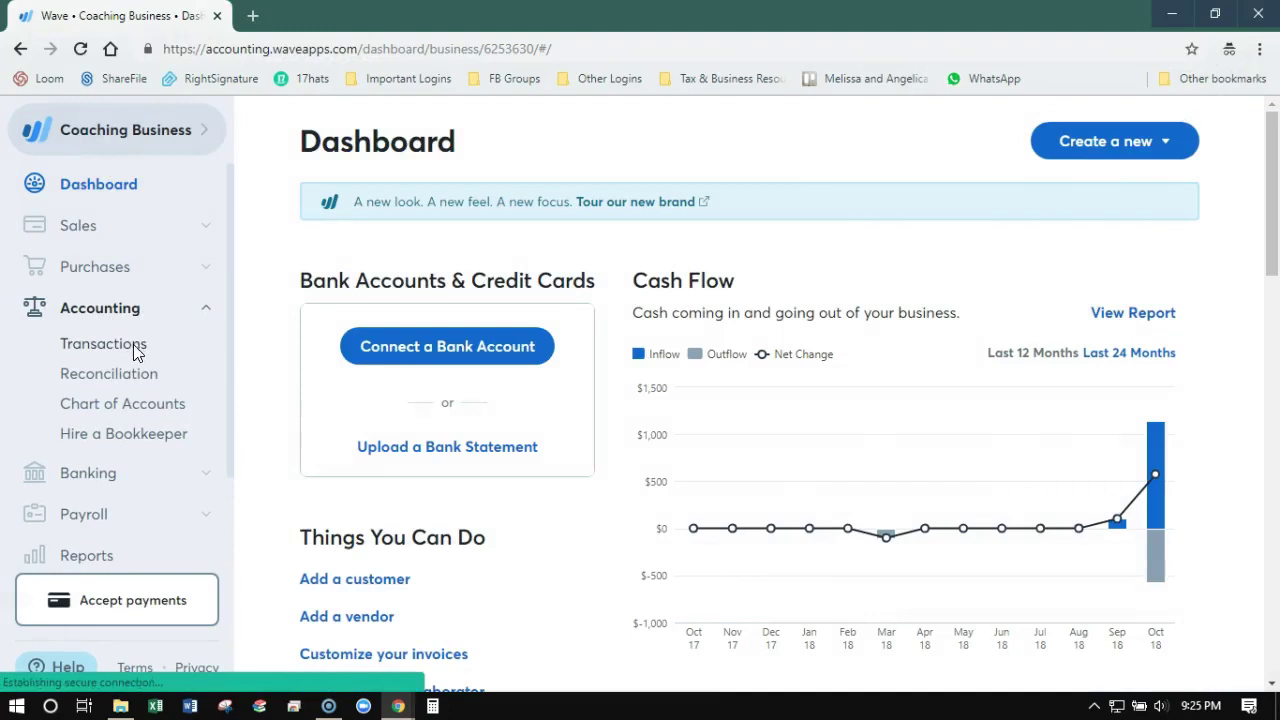
{"action": "left_click", "coordinate": [133, 344]}
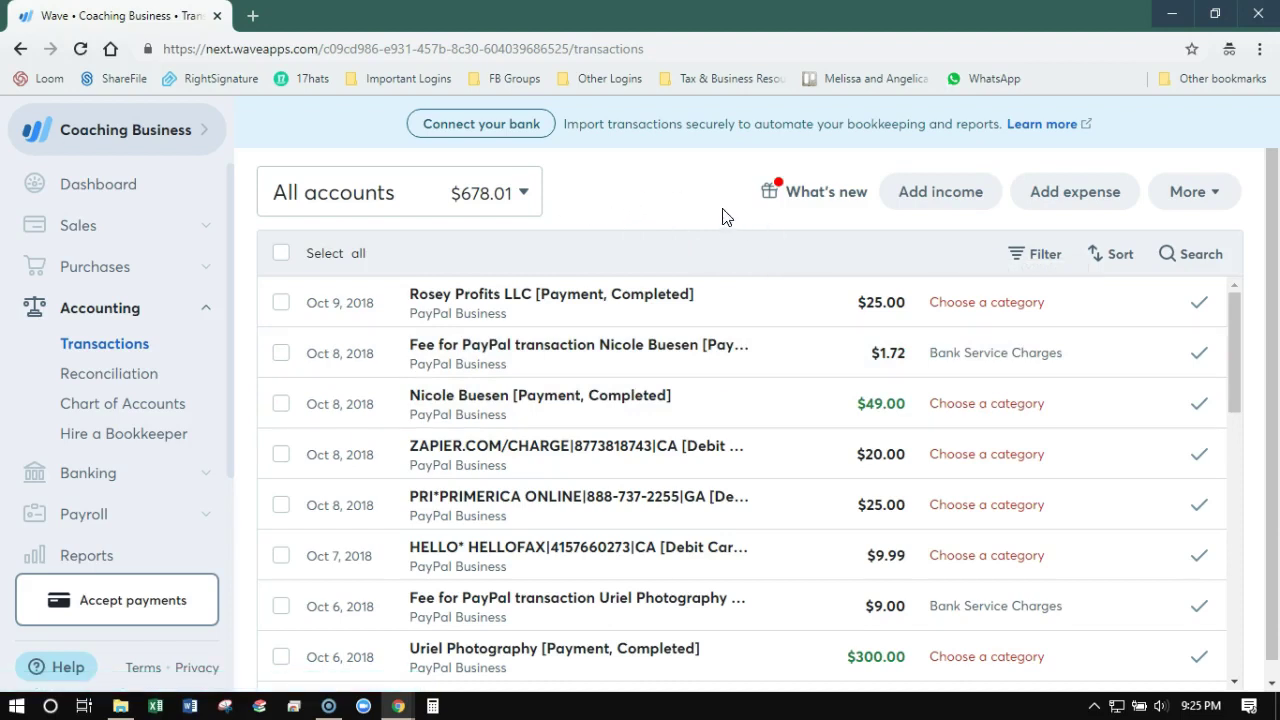
{"action": "left_click", "coordinate": [490, 193]}
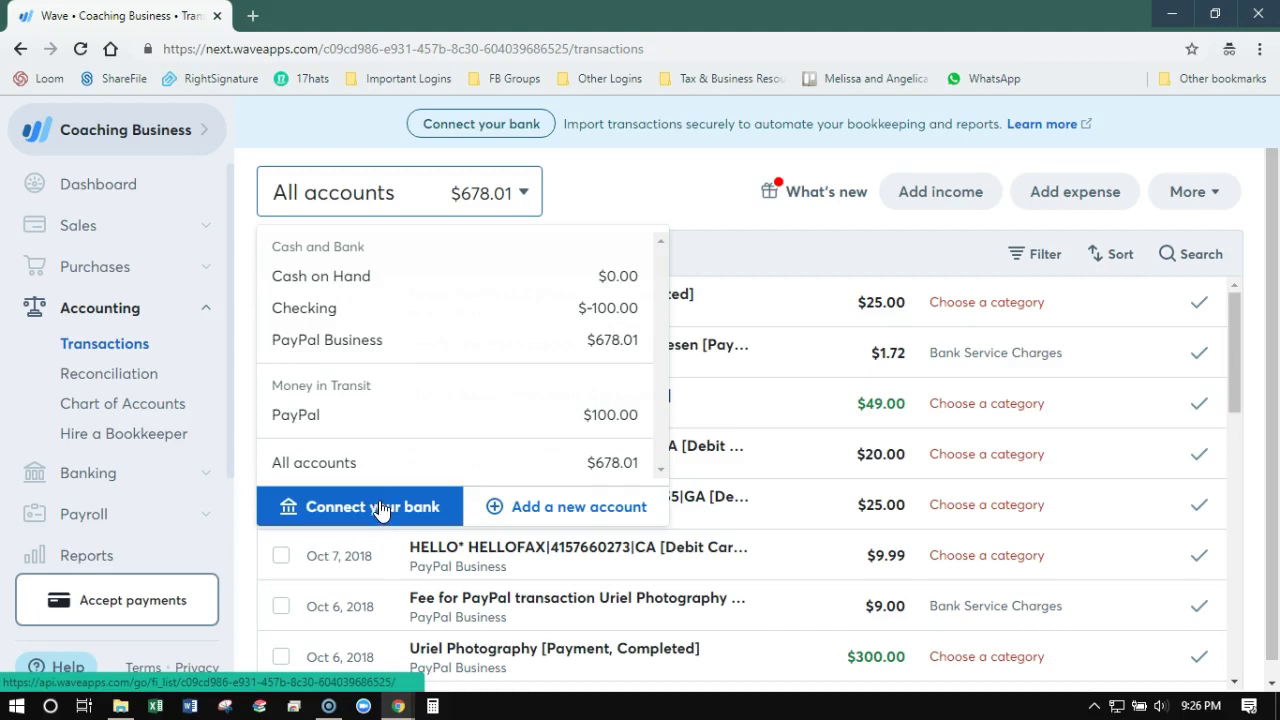
{"action": "left_click", "coordinate": [618, 183]}
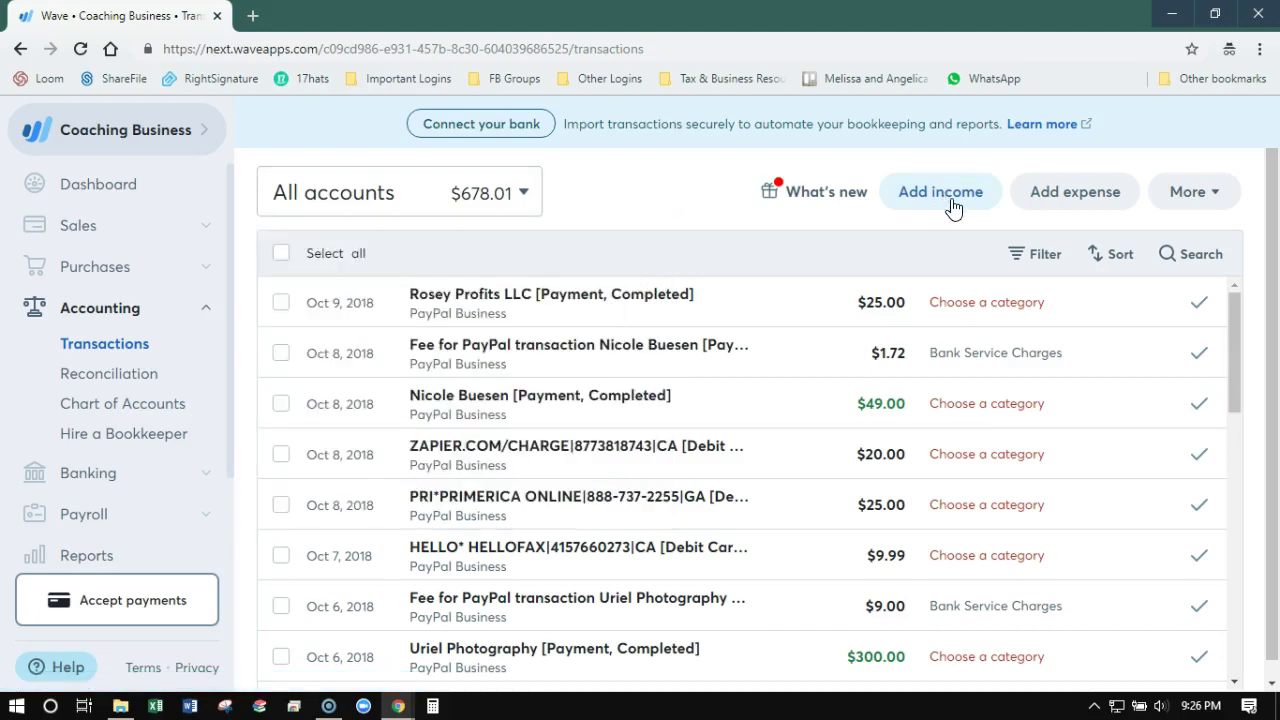
Check the additional transaction actions, then show the transaction filters and view the available transaction types without selecting any
{"action": "left_click", "coordinate": [1185, 203]}
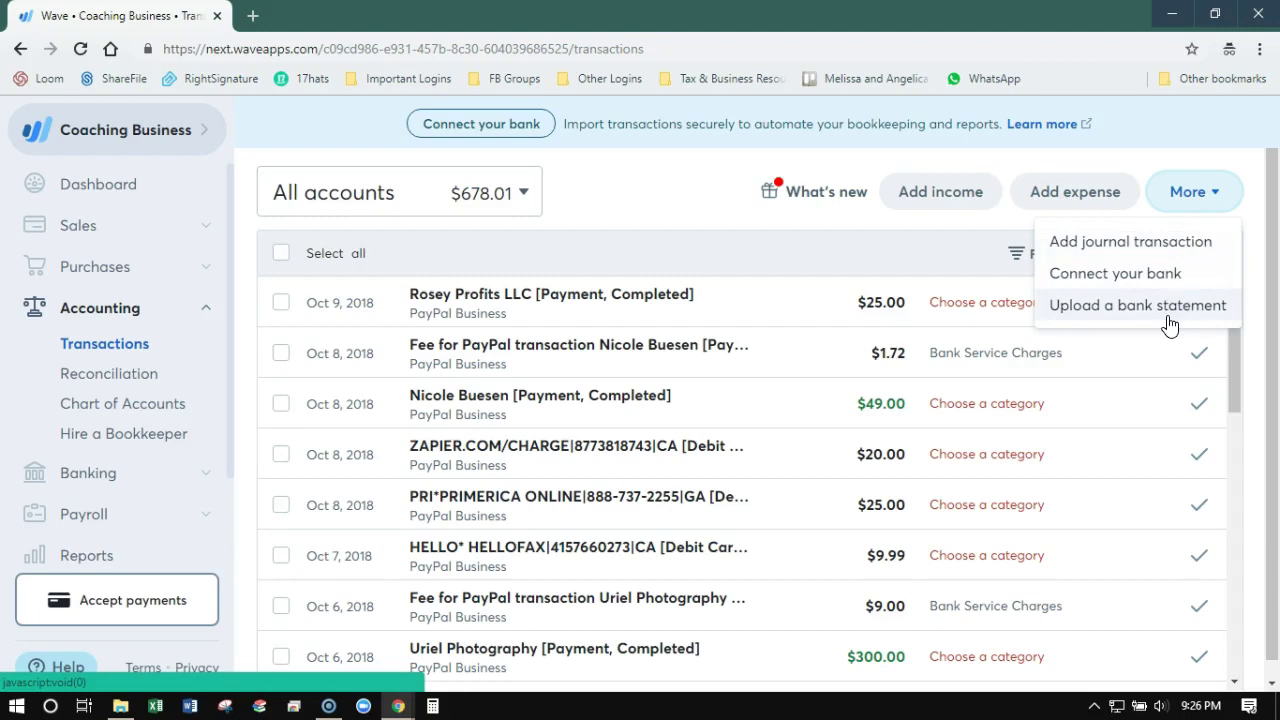
{"action": "left_click", "coordinate": [1252, 172]}
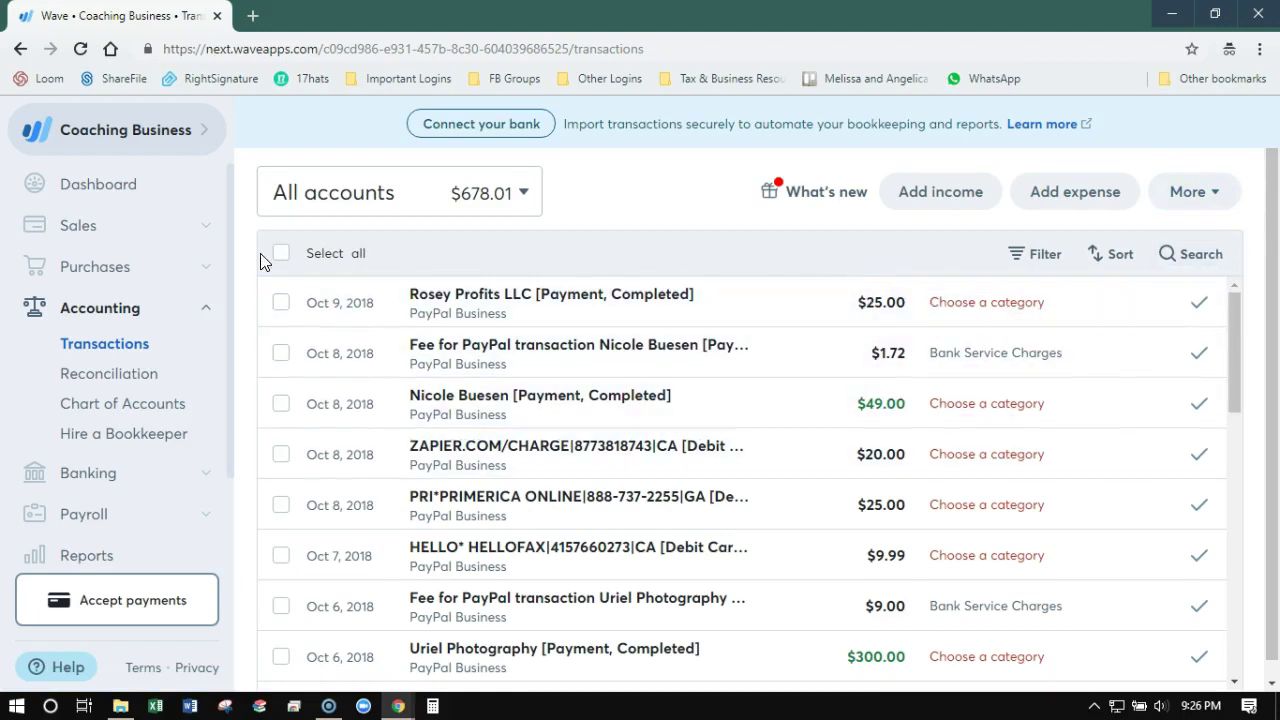
{"action": "left_click", "coordinate": [1035, 258]}
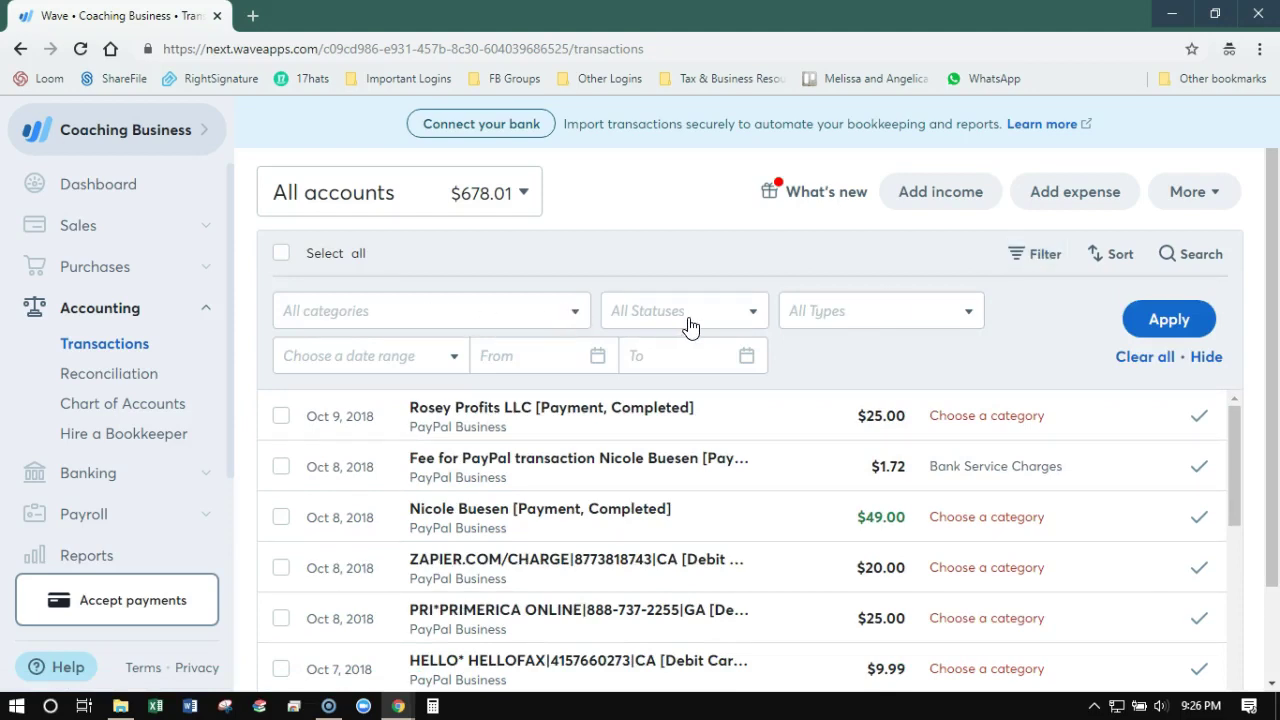
{"action": "left_click", "coordinate": [851, 313]}
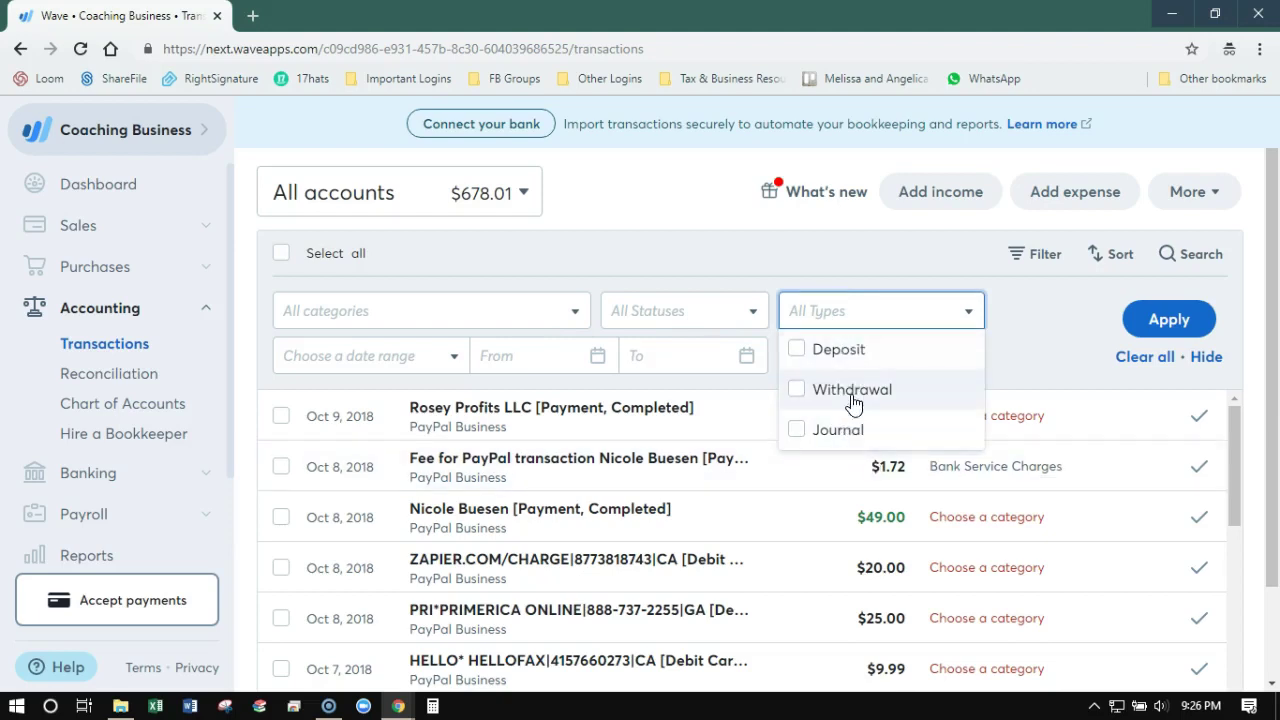
{"action": "left_click", "coordinate": [858, 310]}
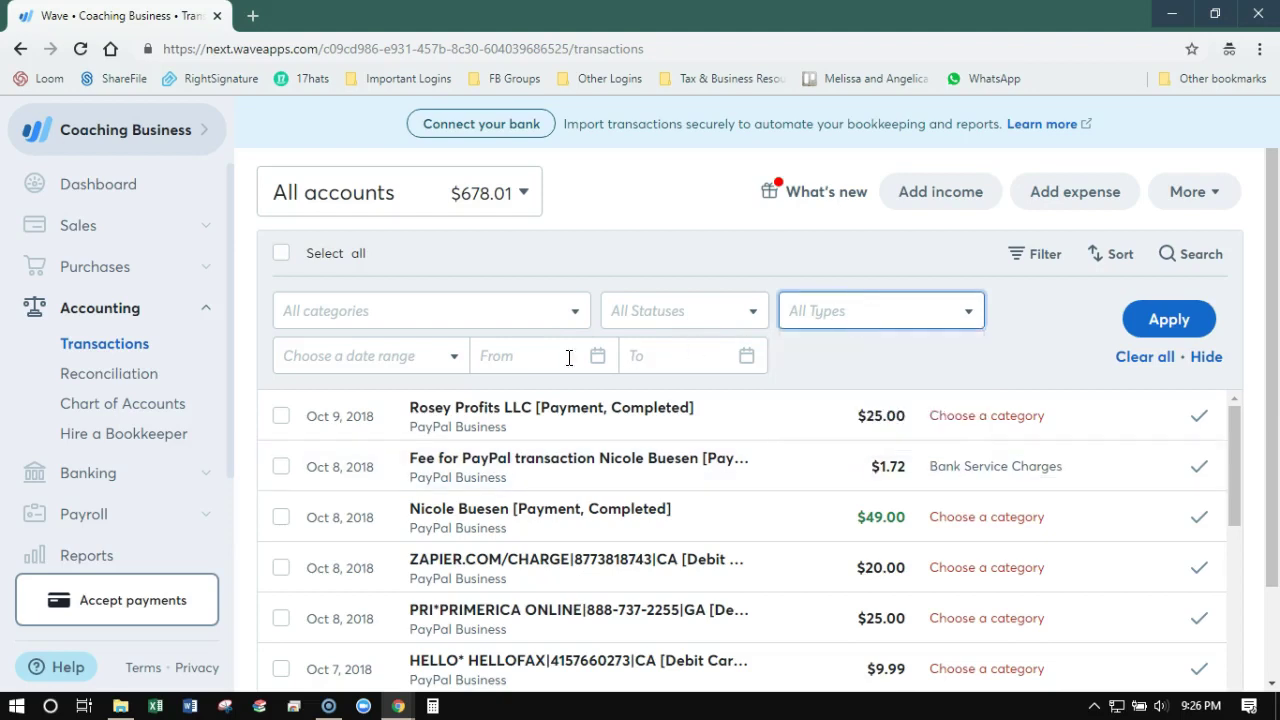
Look through the date range choices in the transaction filters, from calendar years to individual months, and leave the range unset
{"action": "left_click", "coordinate": [391, 366]}
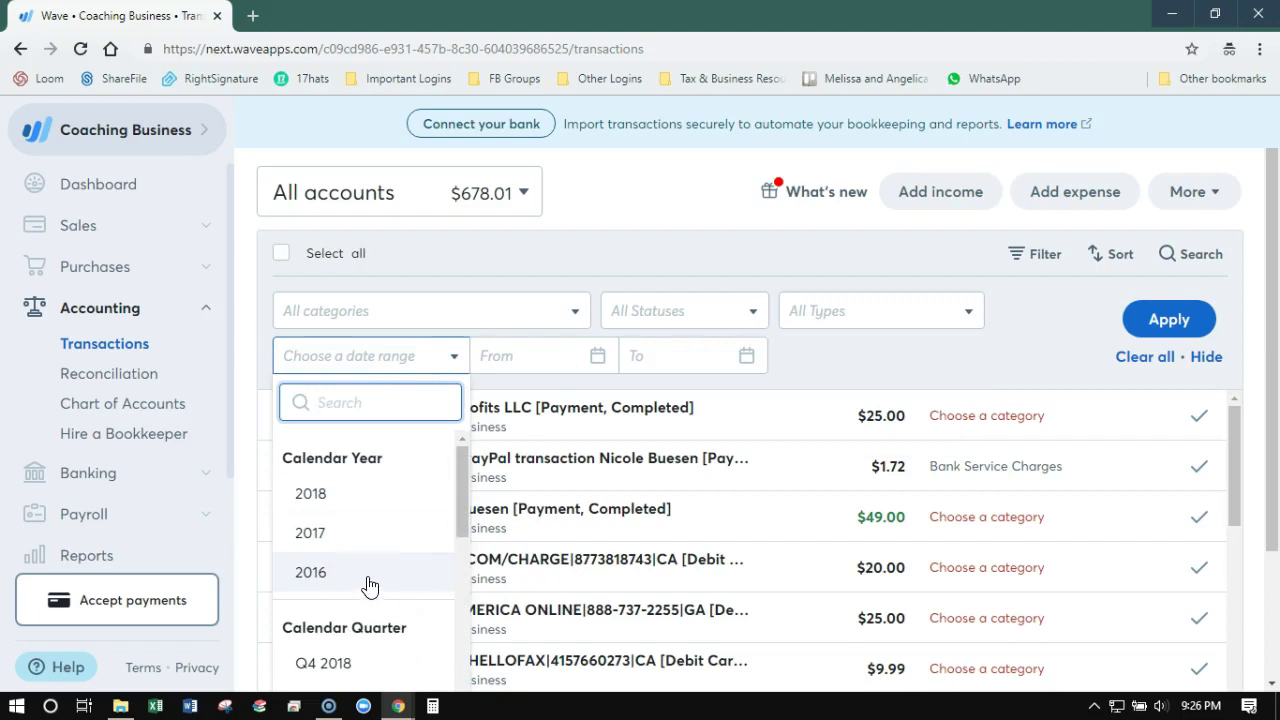
{"action": "scroll", "coordinate": [371, 586], "scroll_direction": "down", "scroll_amount": 4}
{"action": "scroll", "coordinate": [370, 584], "scroll_direction": "down", "scroll_amount": 1}
{"action": "scroll", "coordinate": [371, 580], "scroll_direction": "up", "scroll_amount": 5}
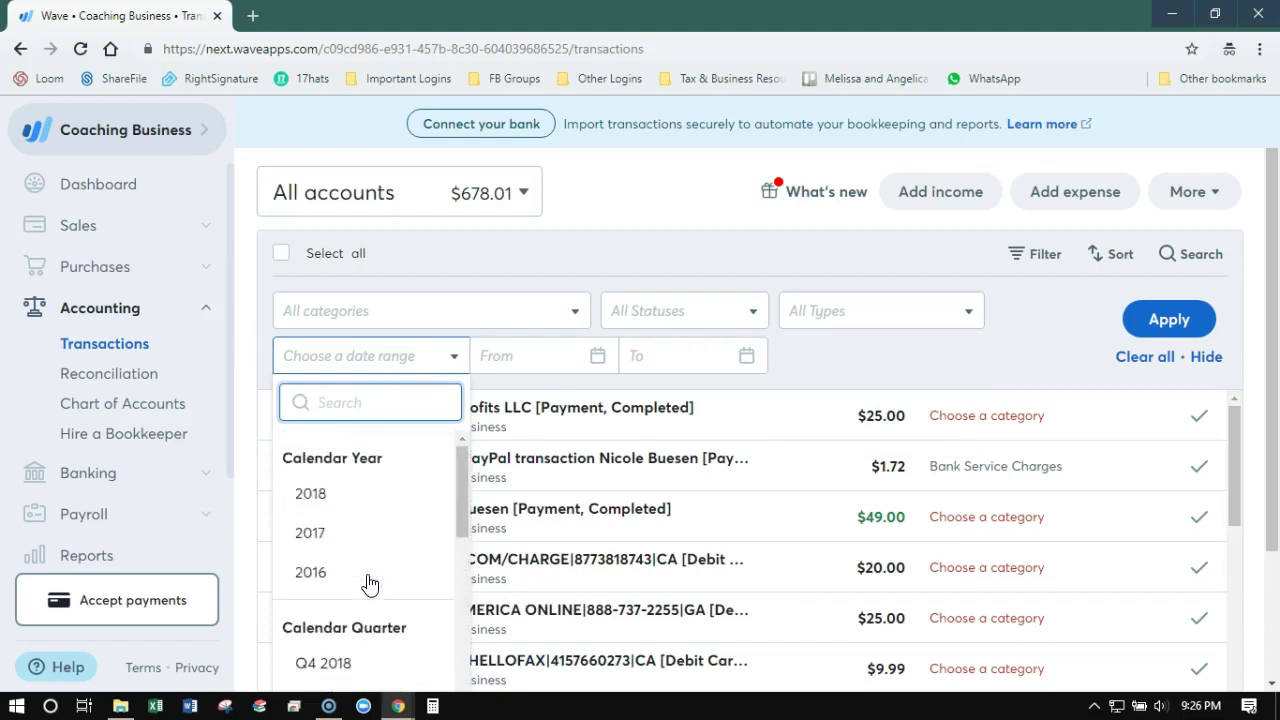
{"action": "scroll", "coordinate": [371, 580], "scroll_direction": "down", "scroll_amount": 9}
{"action": "scroll", "coordinate": [375, 578], "scroll_direction": "down", "scroll_amount": 3}
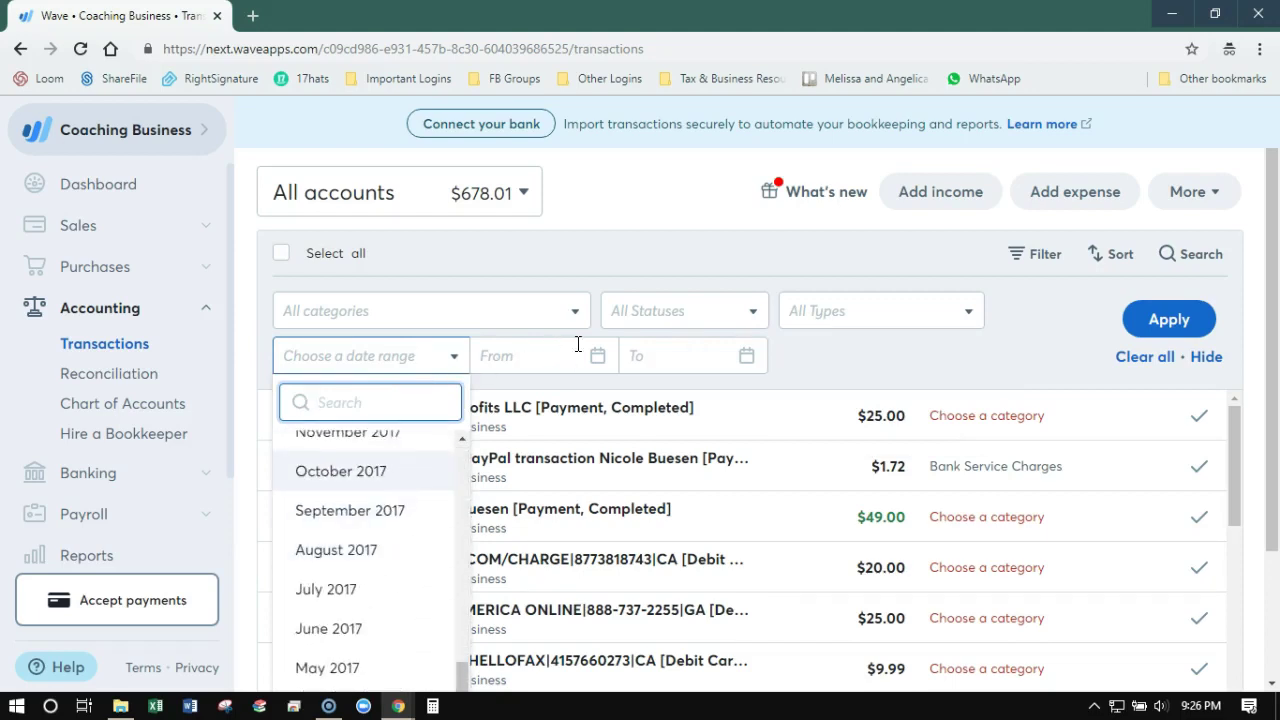
{"action": "left_click", "coordinate": [457, 362]}
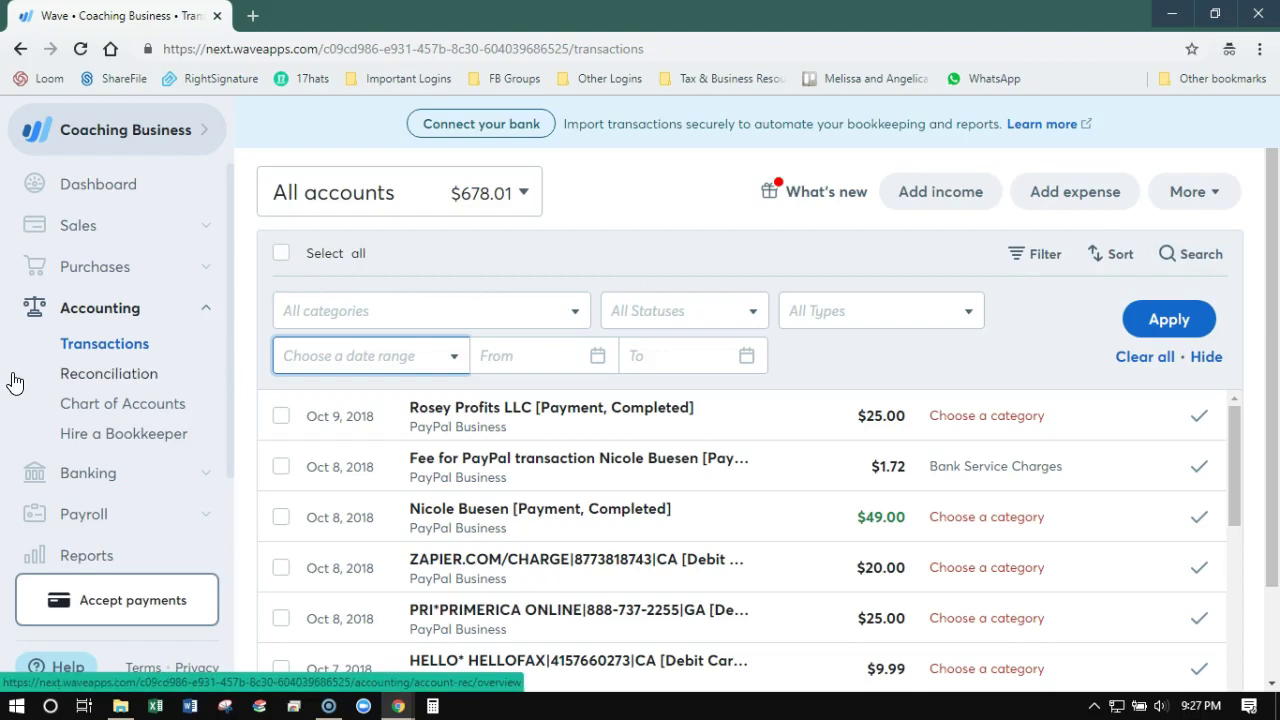
Open the account reconciliation page and check its account selection, leaving Cash on Hand selected
{"action": "left_click", "coordinate": [110, 375]}
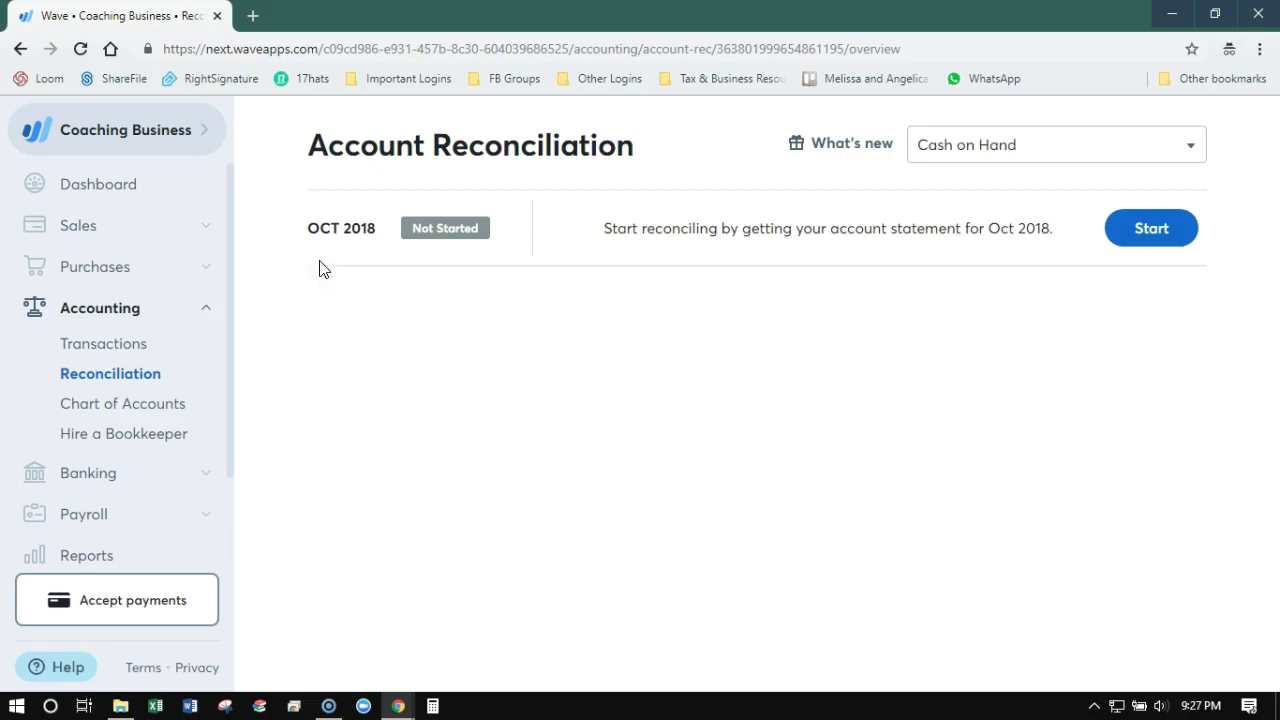
{"action": "left_click", "coordinate": [1085, 158]}
{"action": "left_click", "coordinate": [1078, 162]}
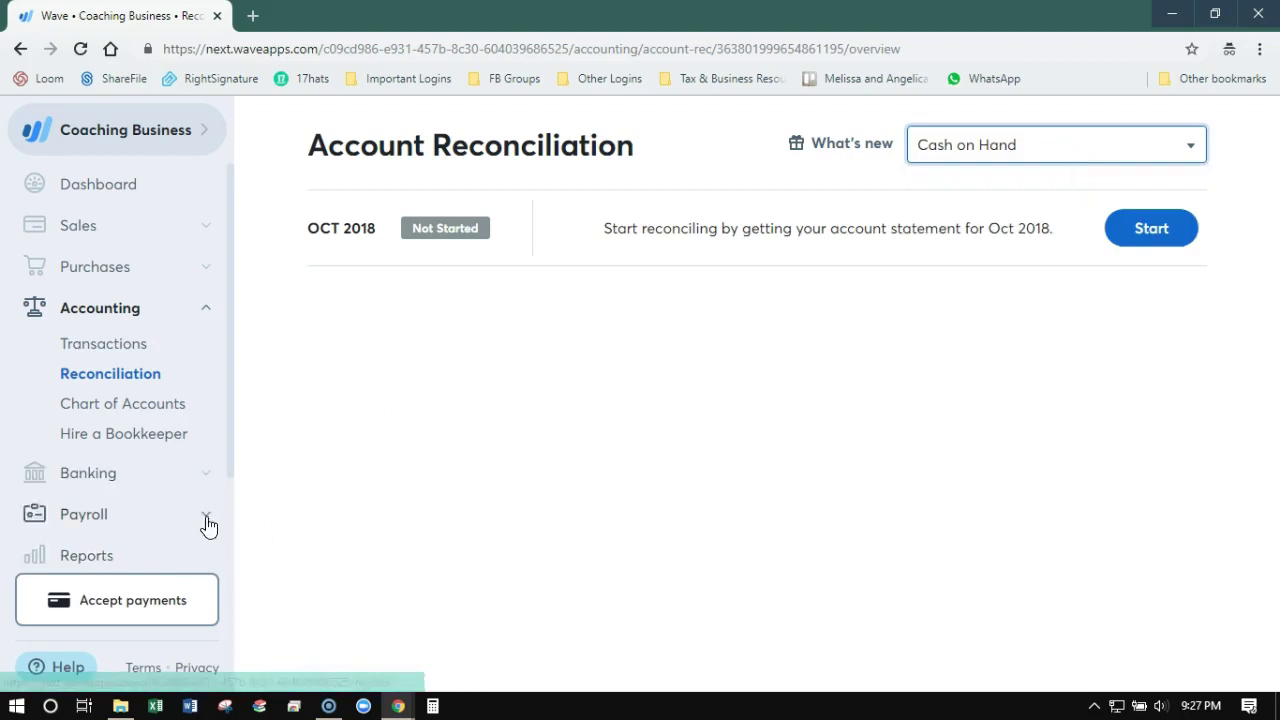
Open the Cash Flow report and review its summary from the cash totals down to the balance overview
{"action": "scroll", "coordinate": [160, 490], "scroll_direction": "down", "scroll_amount": 1}
{"action": "left_click", "coordinate": [88, 450]}
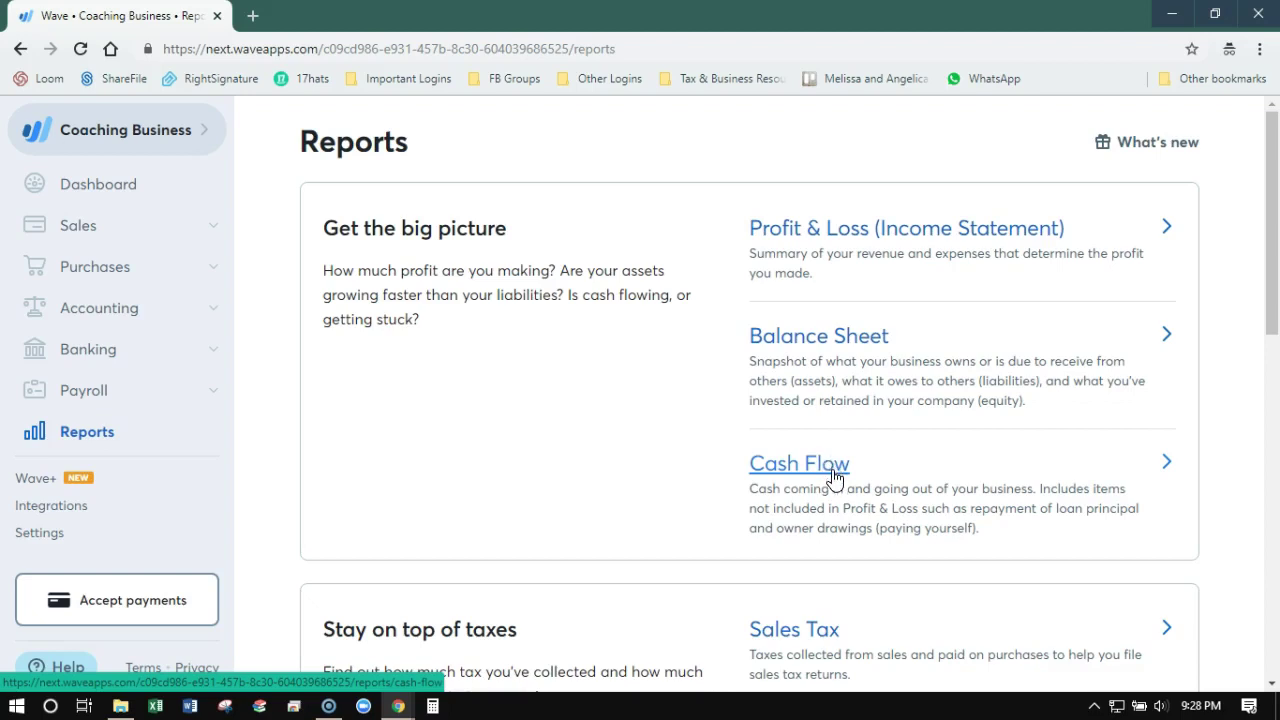
{"action": "left_click", "coordinate": [830, 474]}
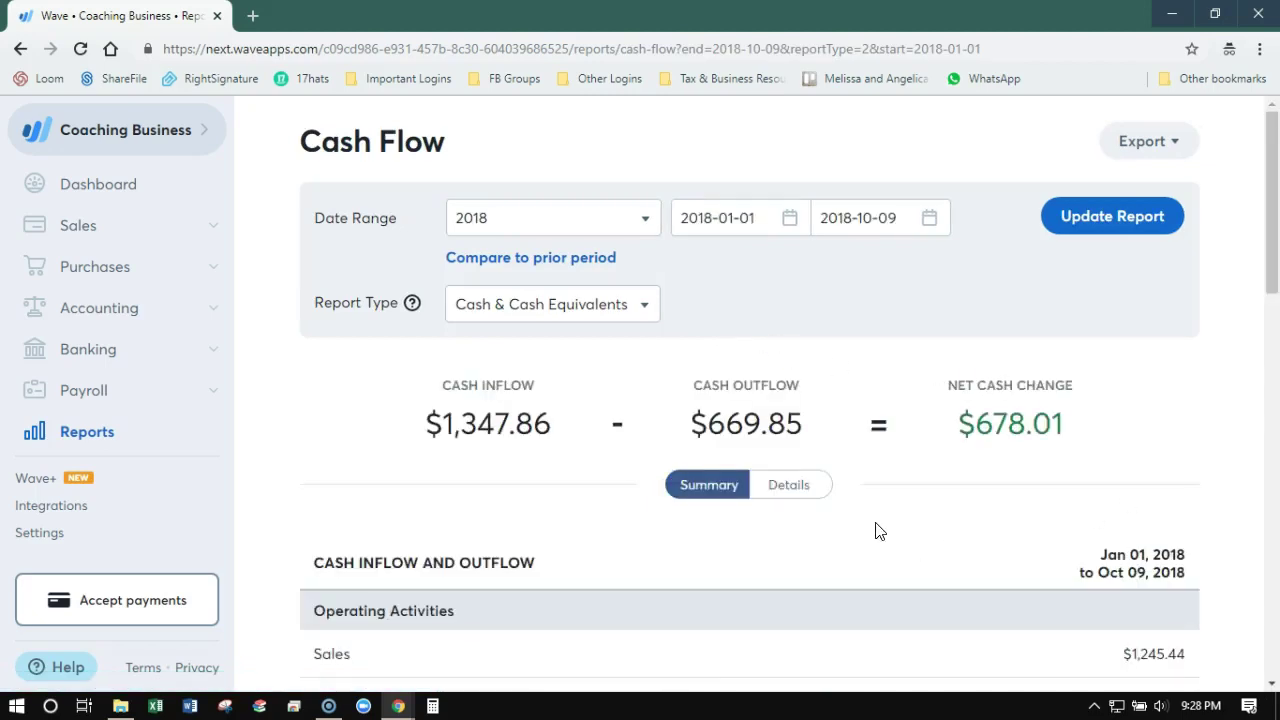
{"action": "scroll", "coordinate": [879, 531], "scroll_direction": "down", "scroll_amount": 2}
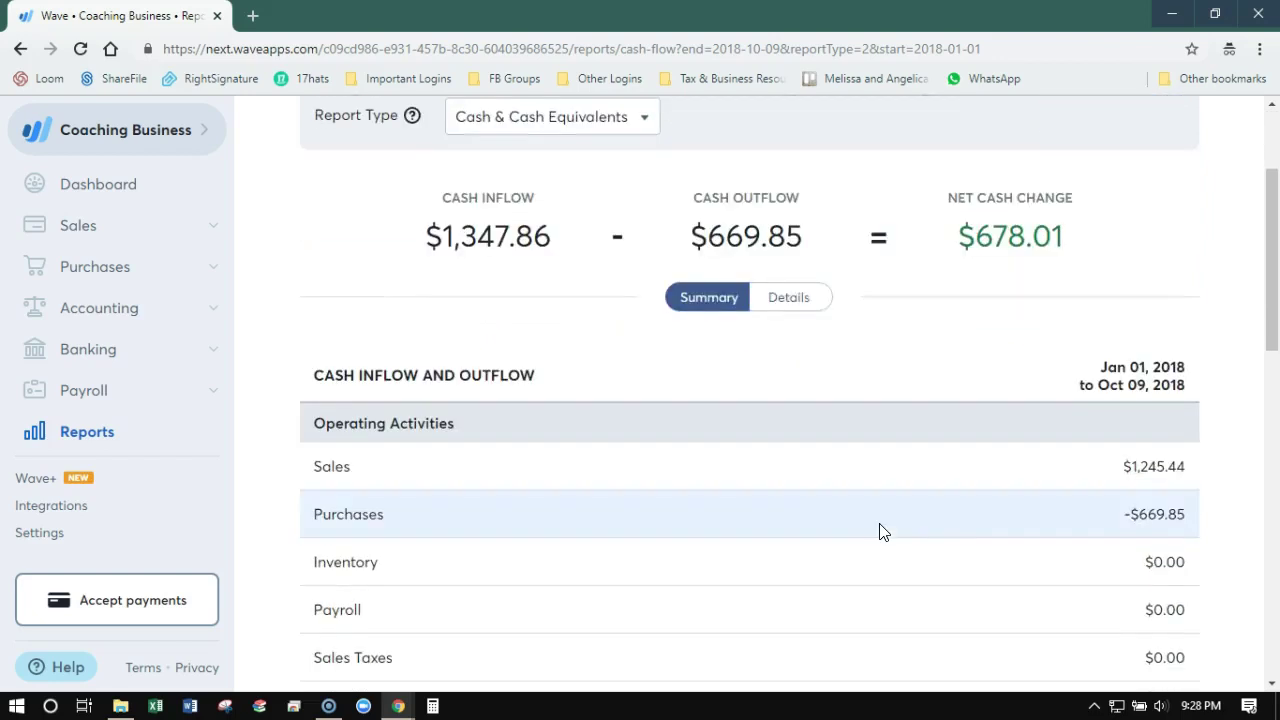
{"action": "scroll", "coordinate": [879, 531], "scroll_direction": "up", "scroll_amount": 2}
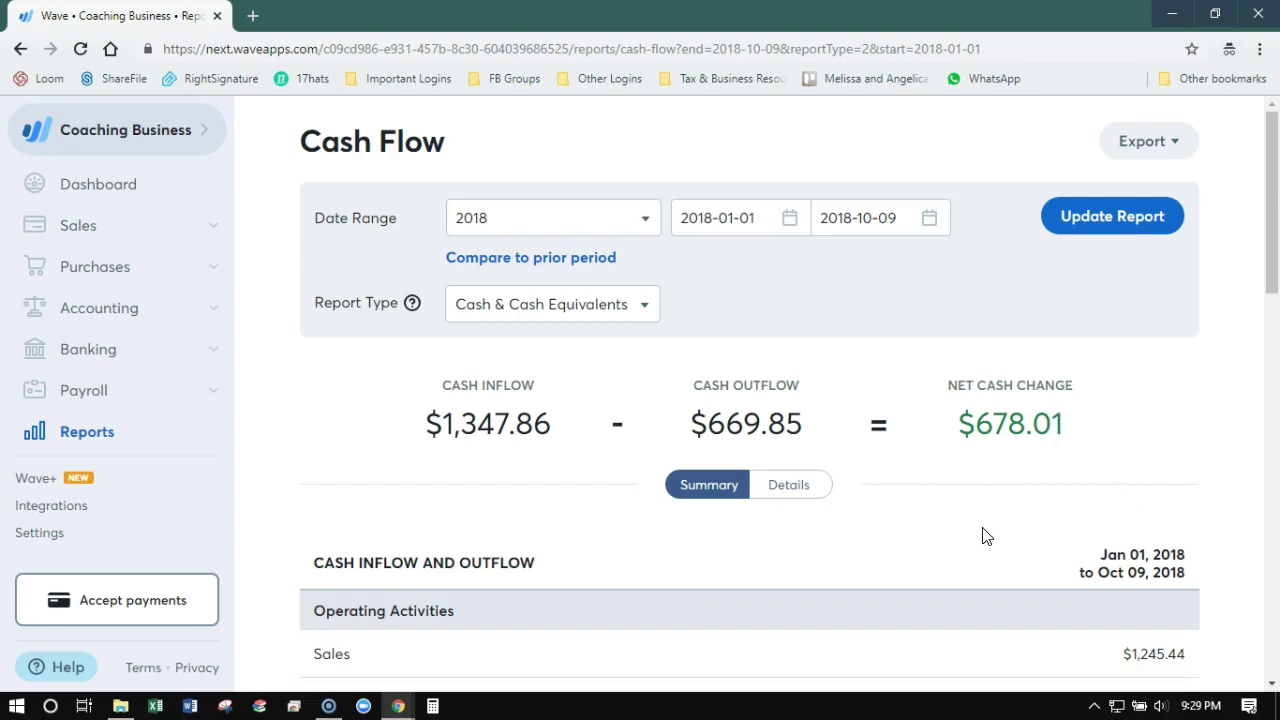
{"action": "scroll", "coordinate": [983, 534], "scroll_direction": "down", "scroll_amount": 5}
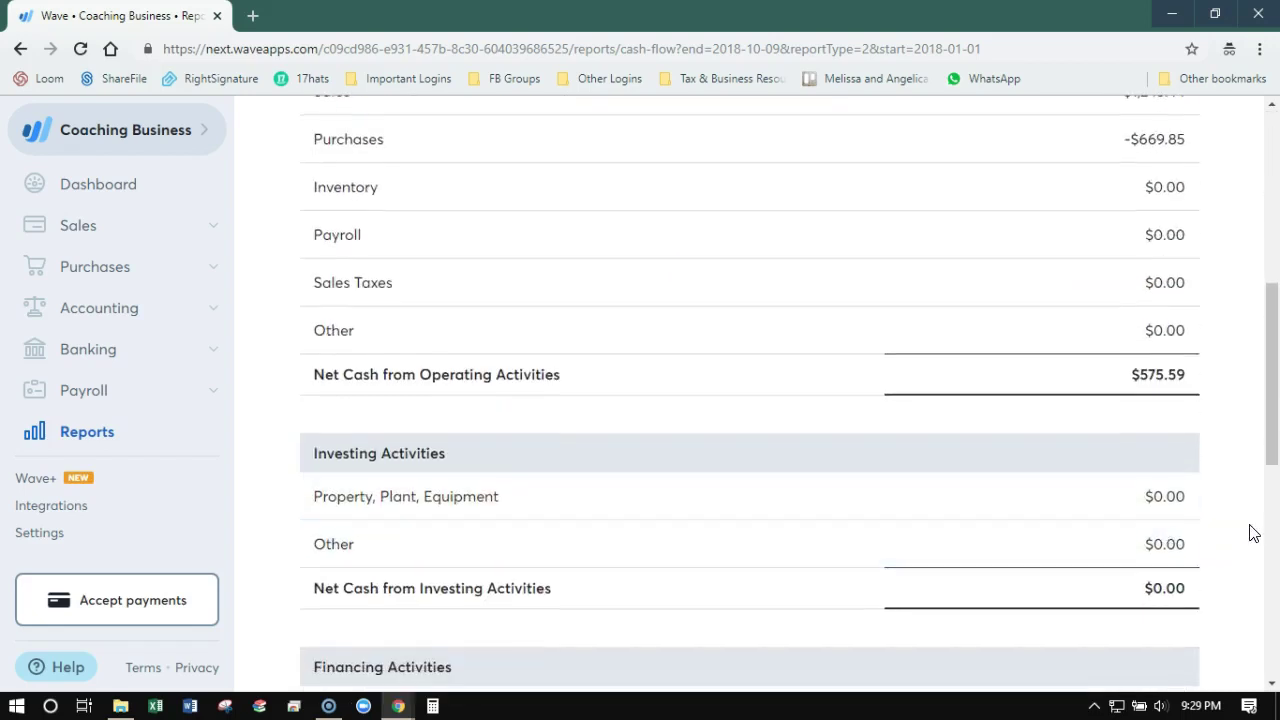
{"action": "scroll", "coordinate": [985, 530], "scroll_direction": "down", "scroll_amount": 6}
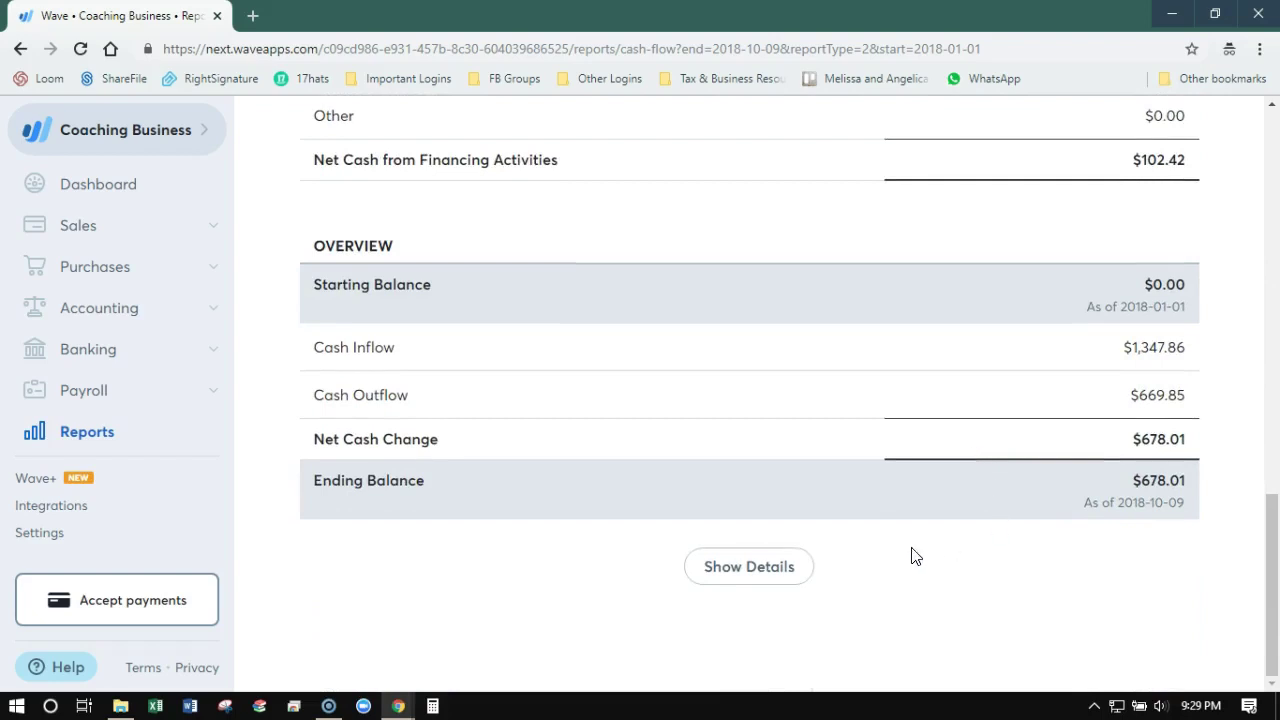
{"action": "scroll", "coordinate": [914, 552], "scroll_direction": "up", "scroll_amount": 10}
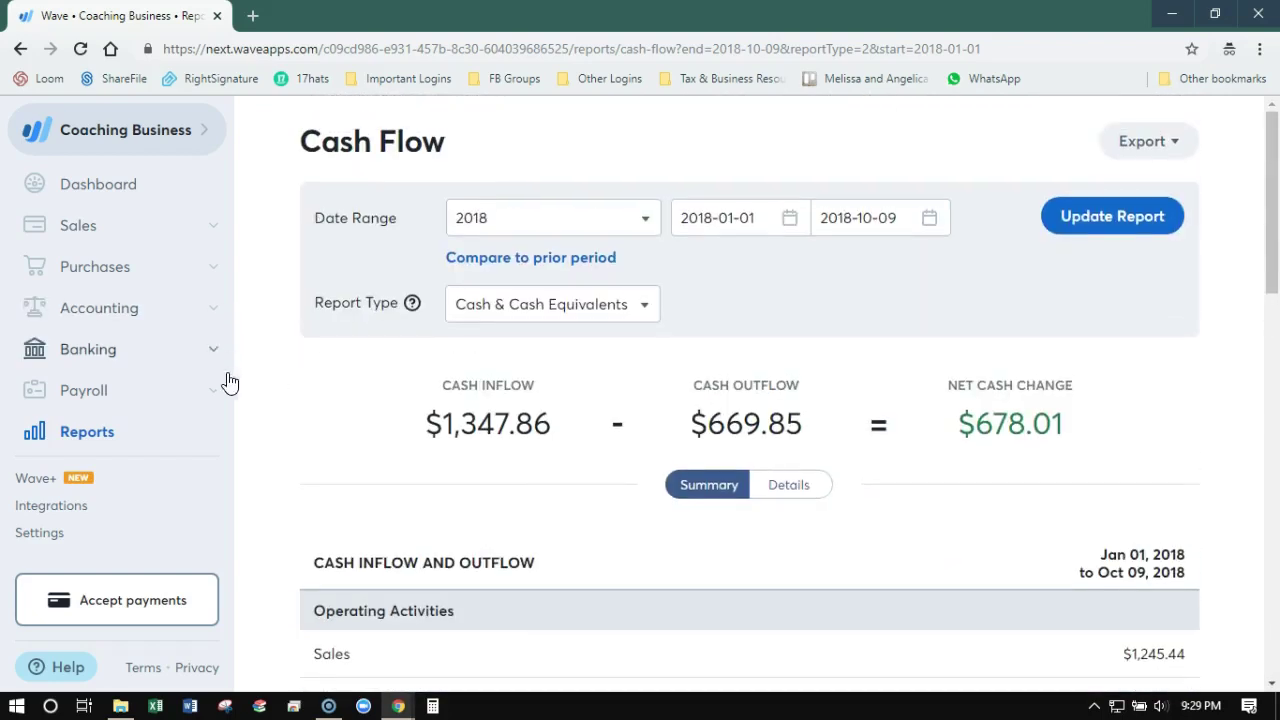
Look at the pages offered under Sales, Purchases and Banking without opening any of them
{"action": "left_click", "coordinate": [209, 228]}
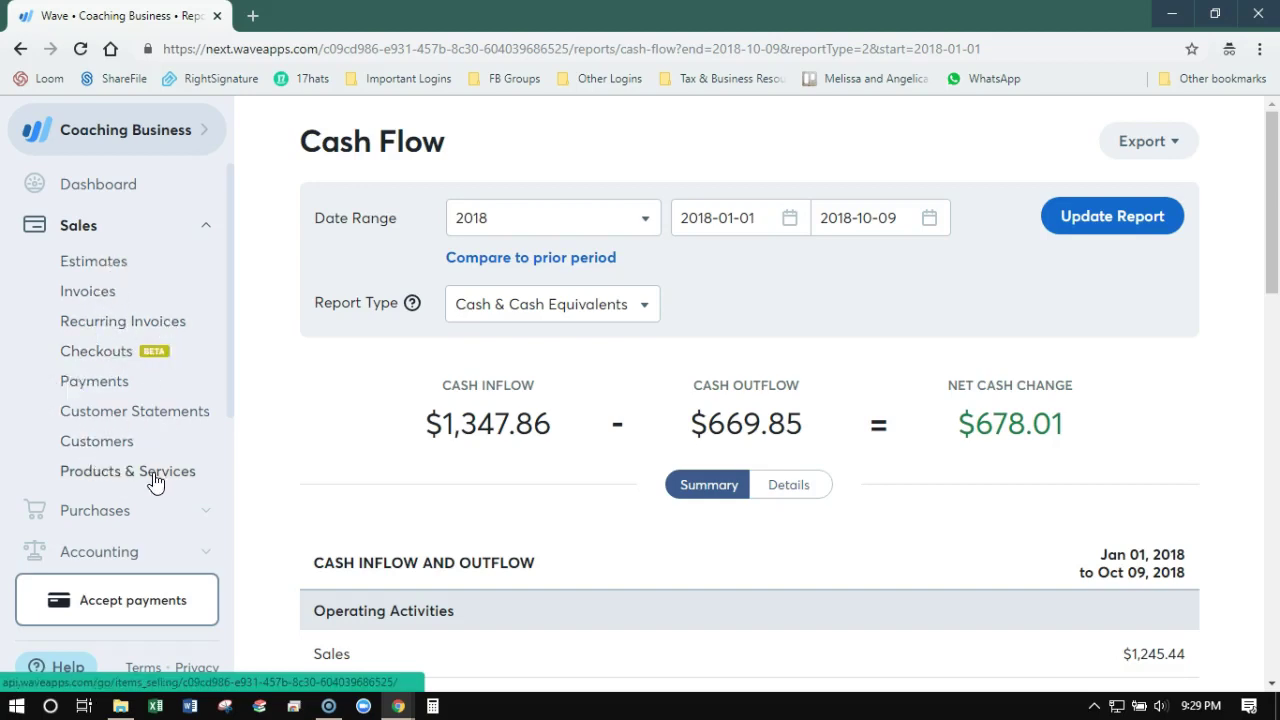
{"action": "left_click", "coordinate": [199, 521]}
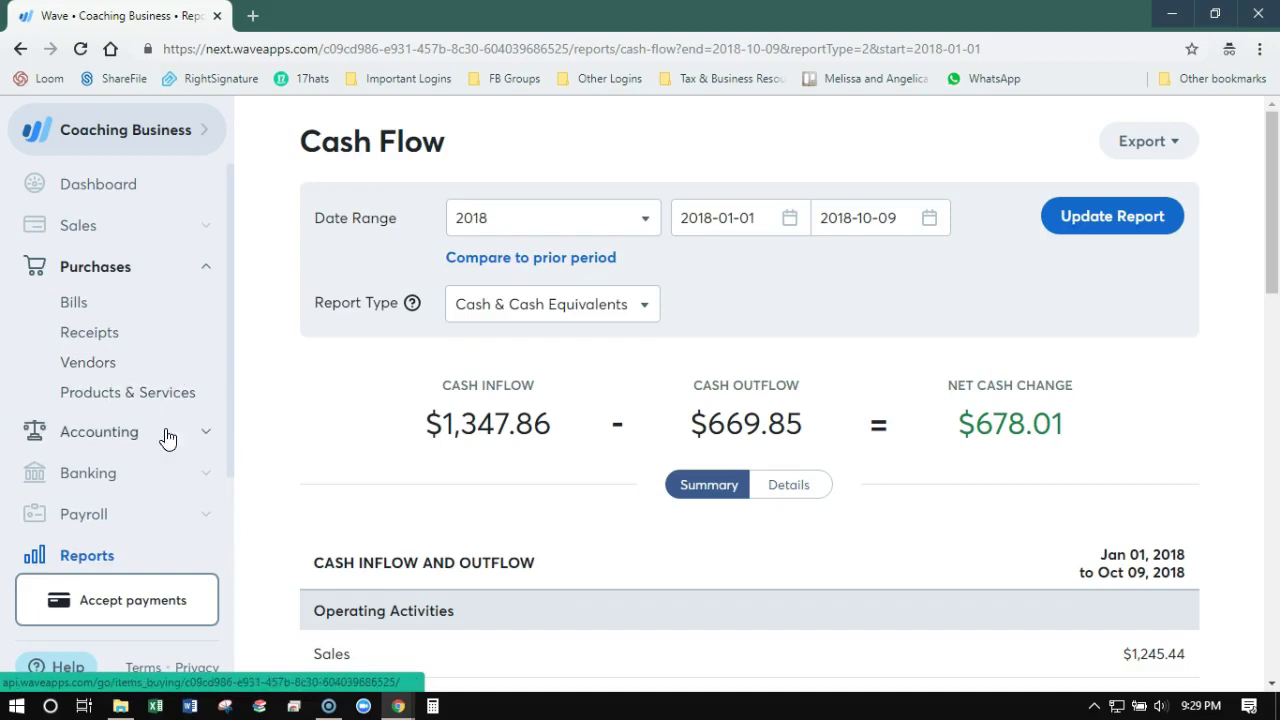
{"action": "left_click", "coordinate": [201, 481]}
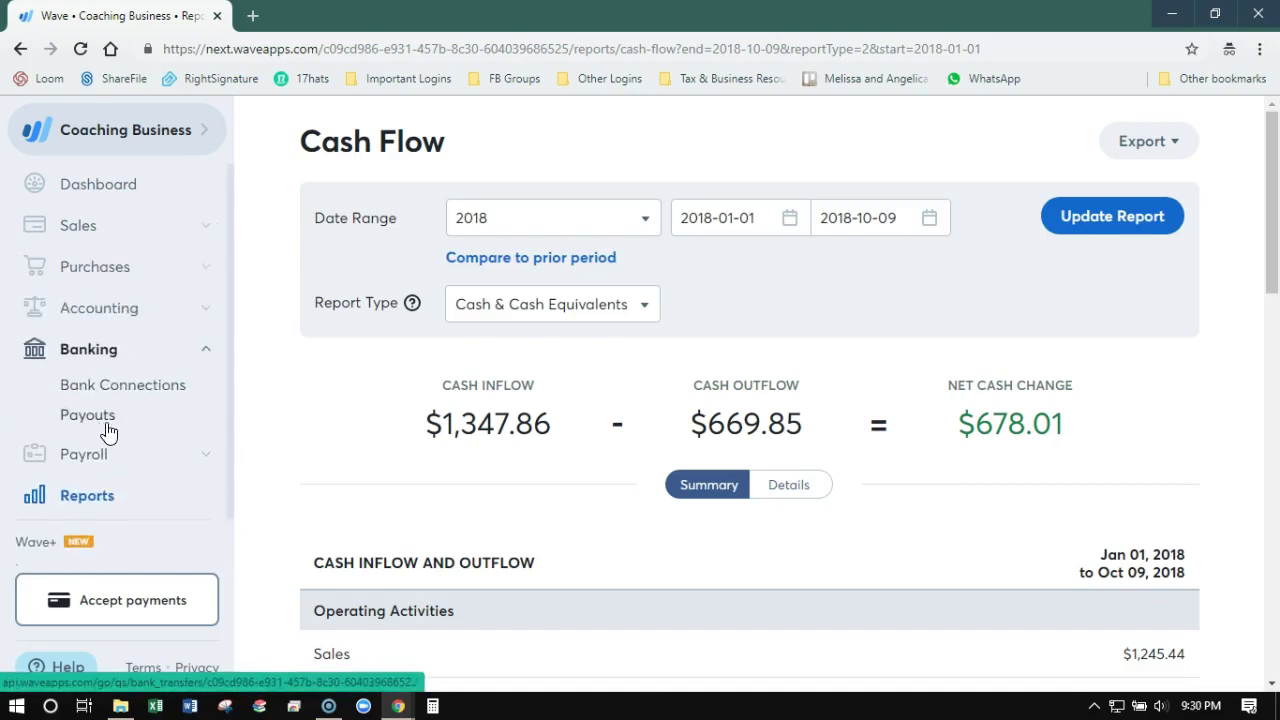
{"action": "left_click", "coordinate": [205, 355]}
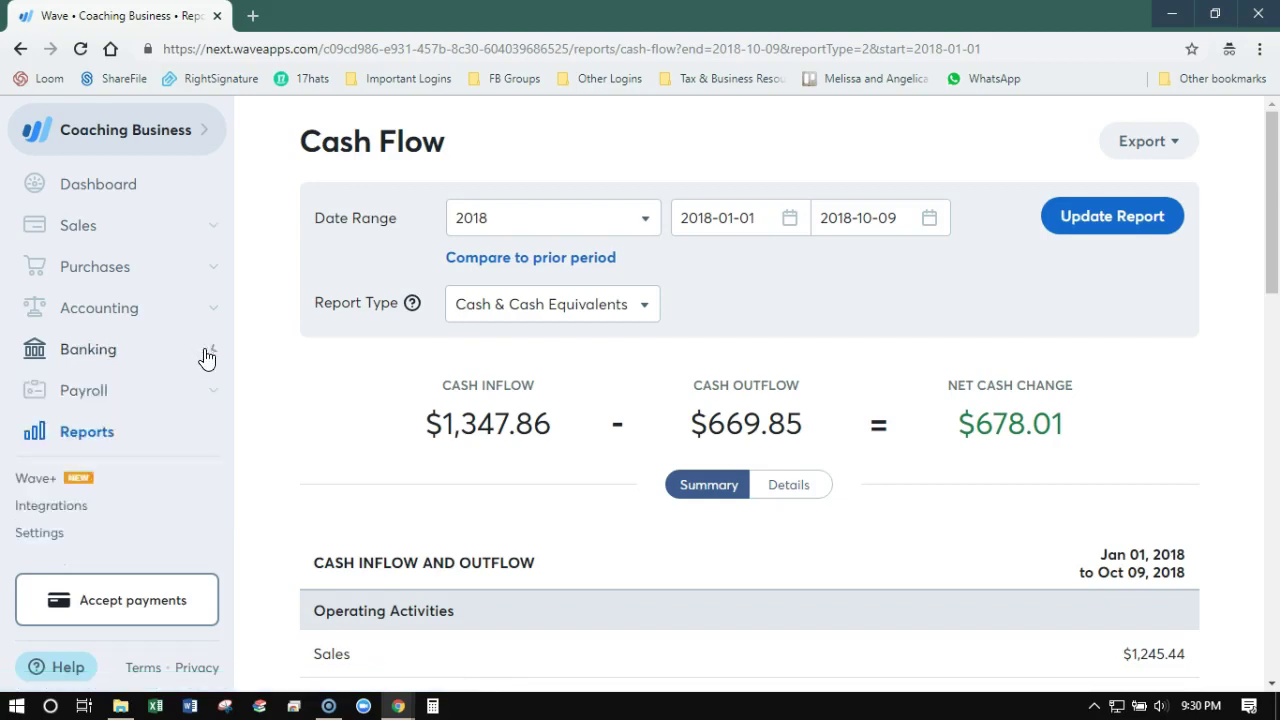
Open the Integrations page and look through the direct connections and the Zapier workflows in every category
{"action": "left_click", "coordinate": [74, 507]}
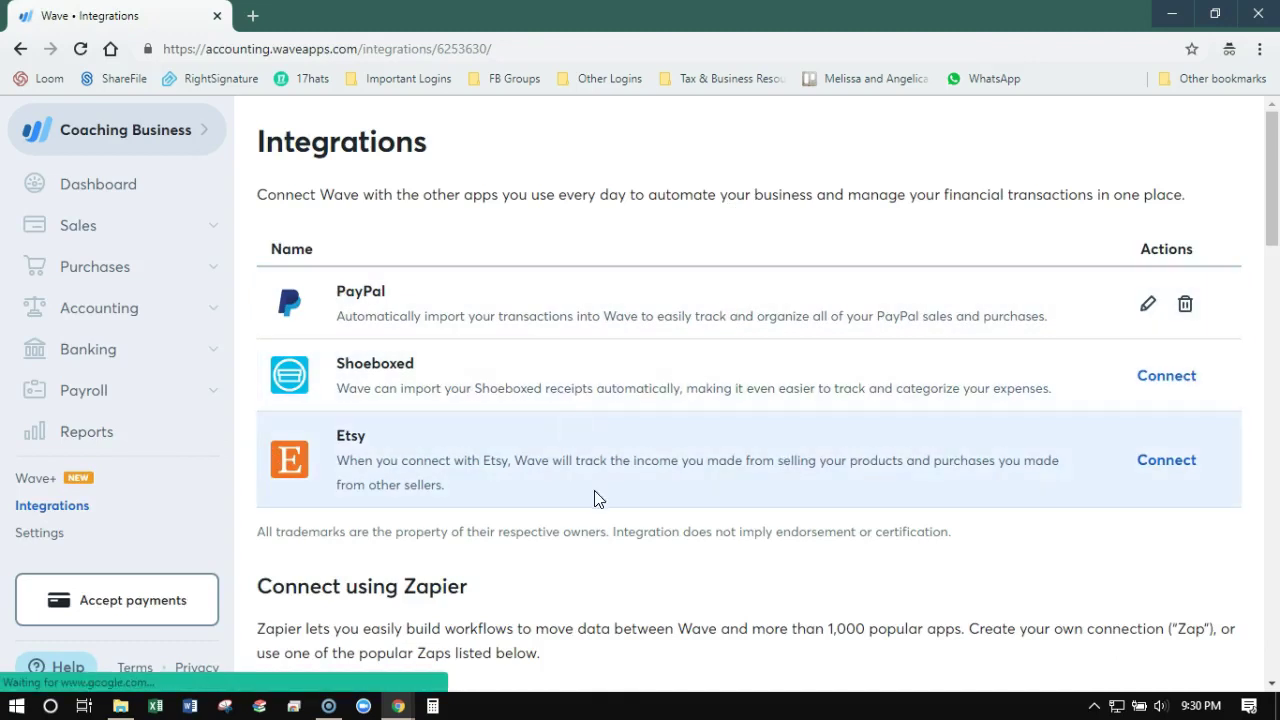
{"action": "scroll", "coordinate": [530, 558], "scroll_direction": "down", "scroll_amount": 3}
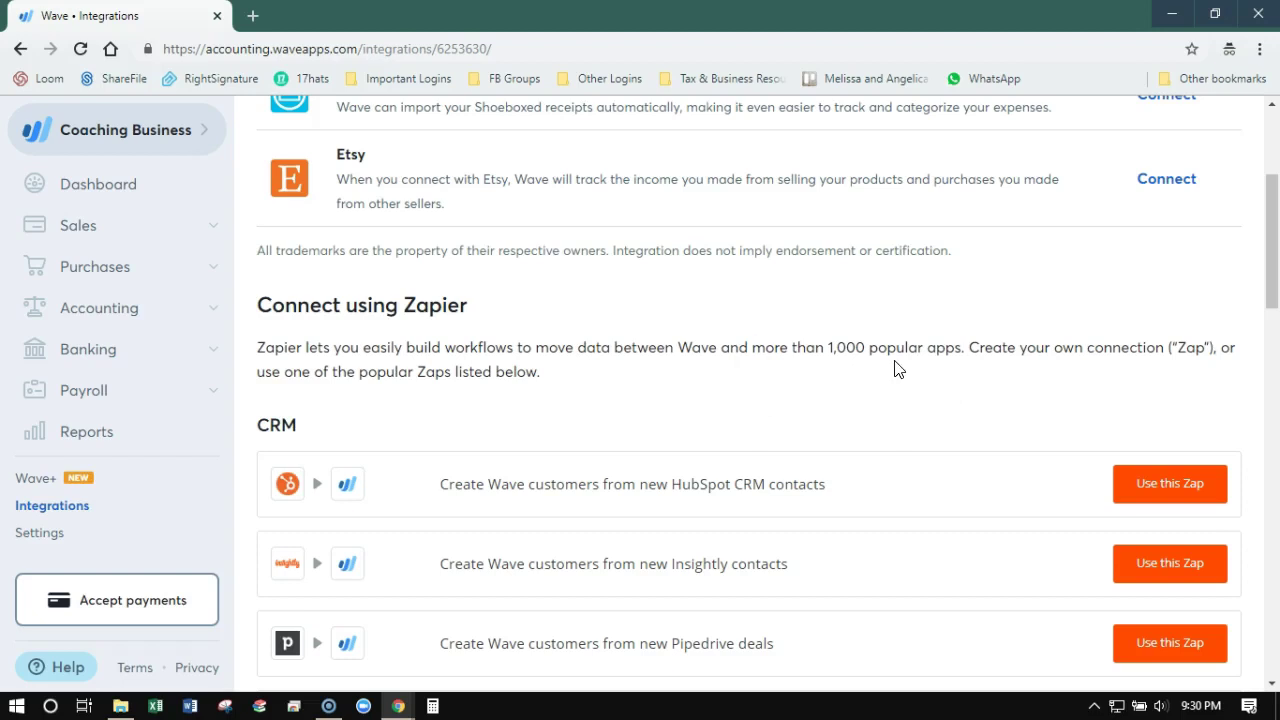
{"action": "scroll", "coordinate": [802, 350], "scroll_direction": "down", "scroll_amount": 3}
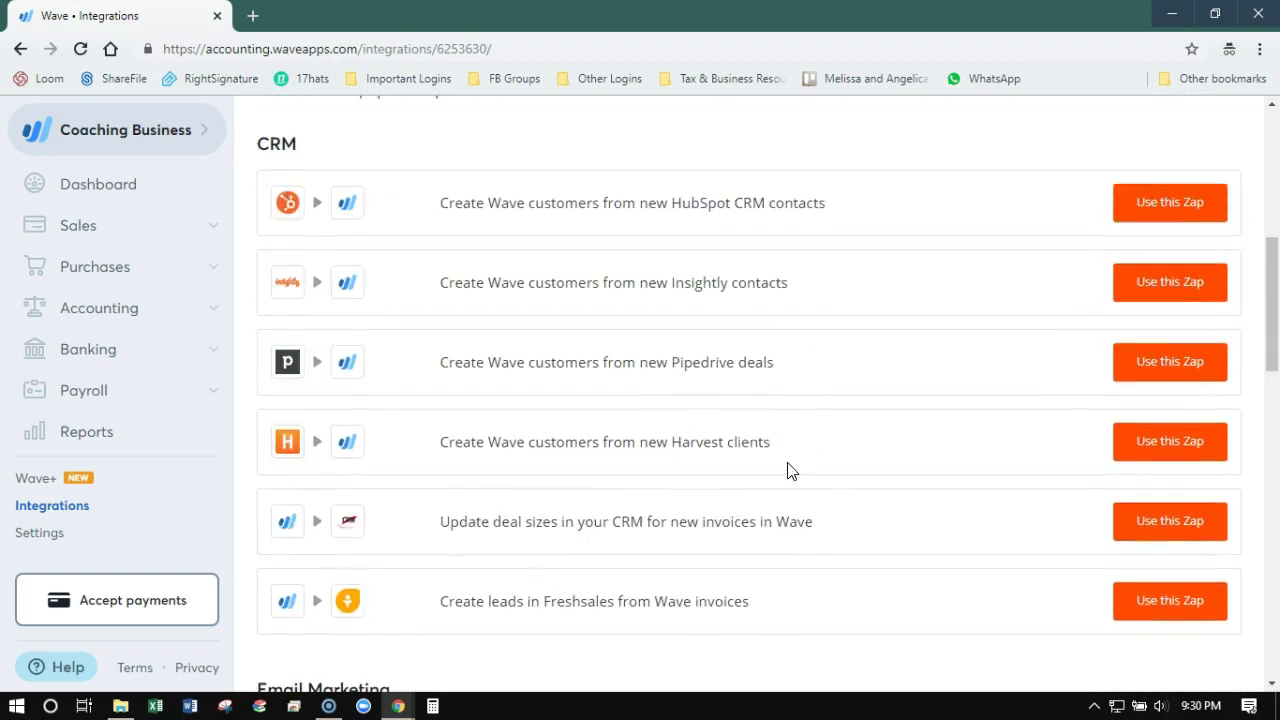
{"action": "scroll", "coordinate": [549, 311], "scroll_direction": "down", "scroll_amount": 10}
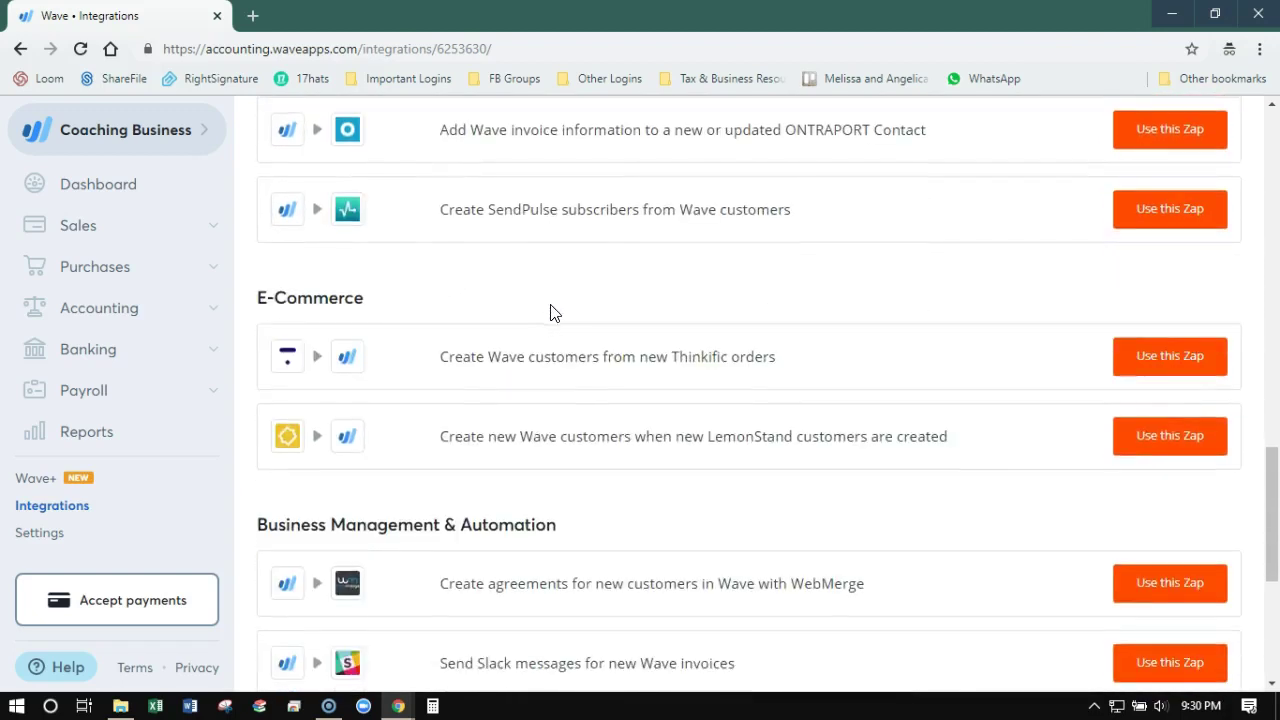
{"action": "scroll", "coordinate": [551, 311], "scroll_direction": "down", "scroll_amount": 2}
{"action": "scroll", "coordinate": [575, 335], "scroll_direction": "down", "scroll_amount": 2}
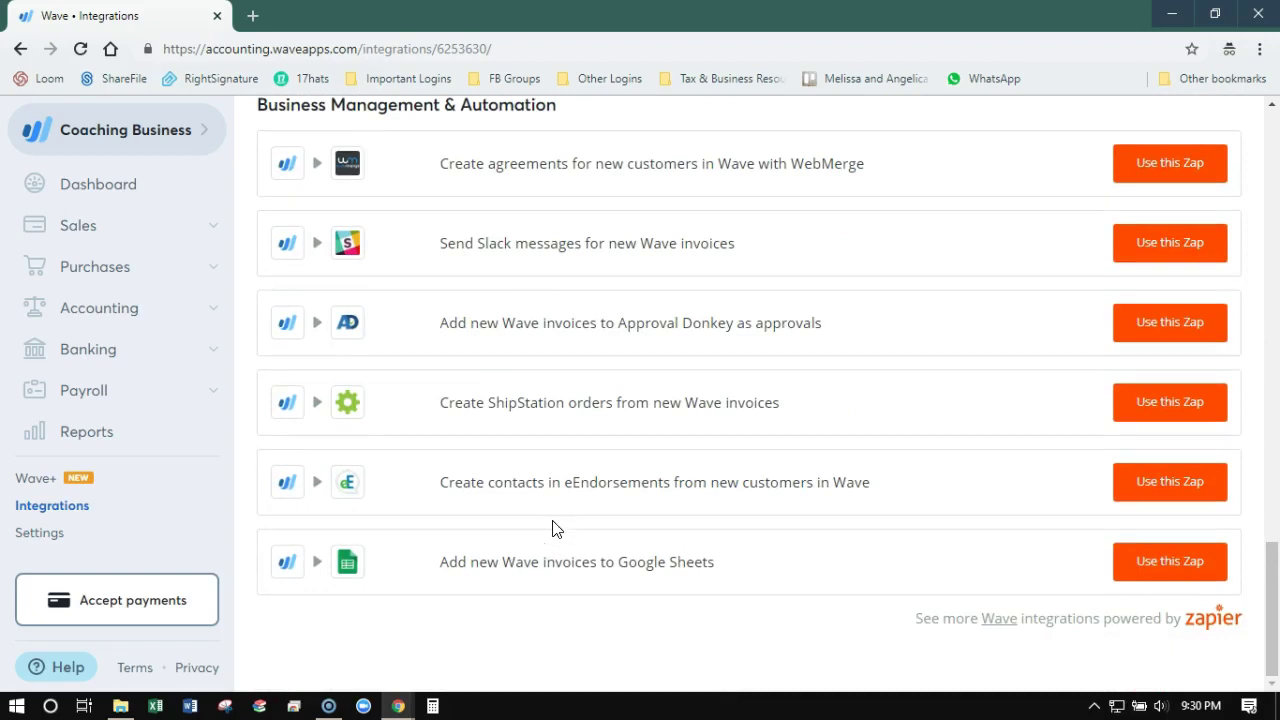
{"action": "scroll", "coordinate": [565, 490], "scroll_direction": "up", "scroll_amount": 20}
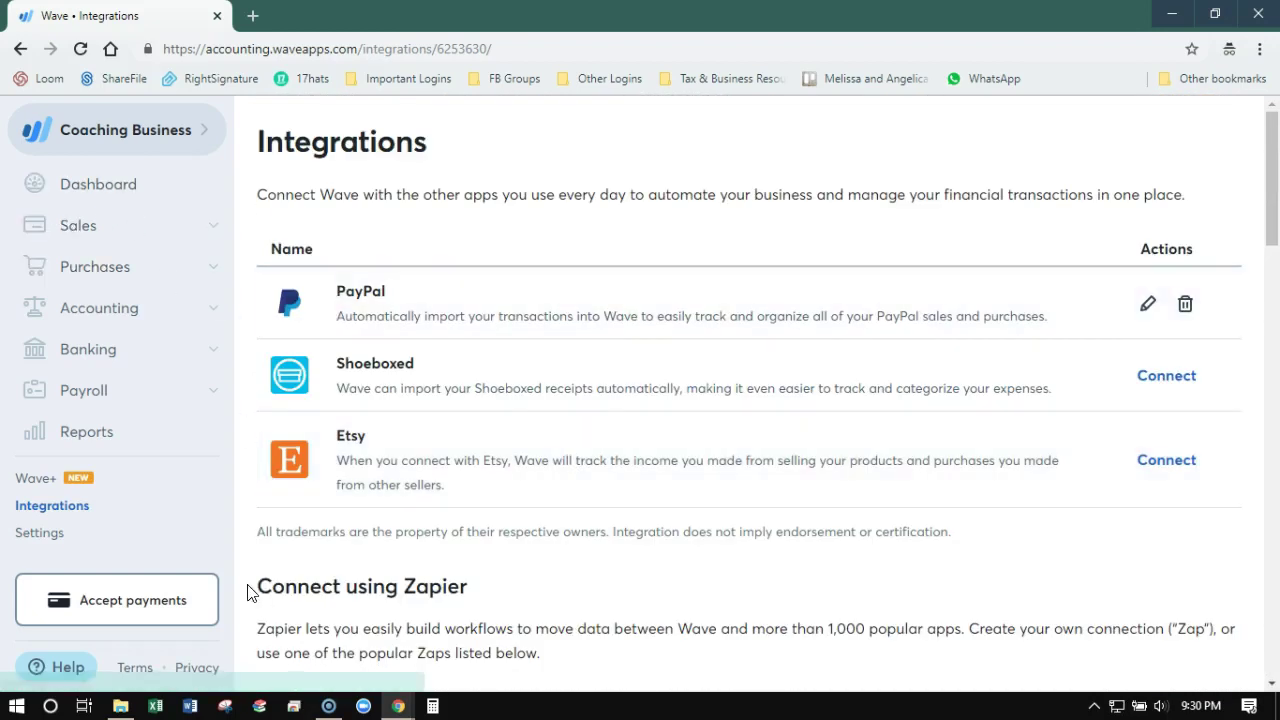
Open the user management settings and compare the access levels of the Editor and Viewer roles
{"action": "left_click", "coordinate": [45, 533]}
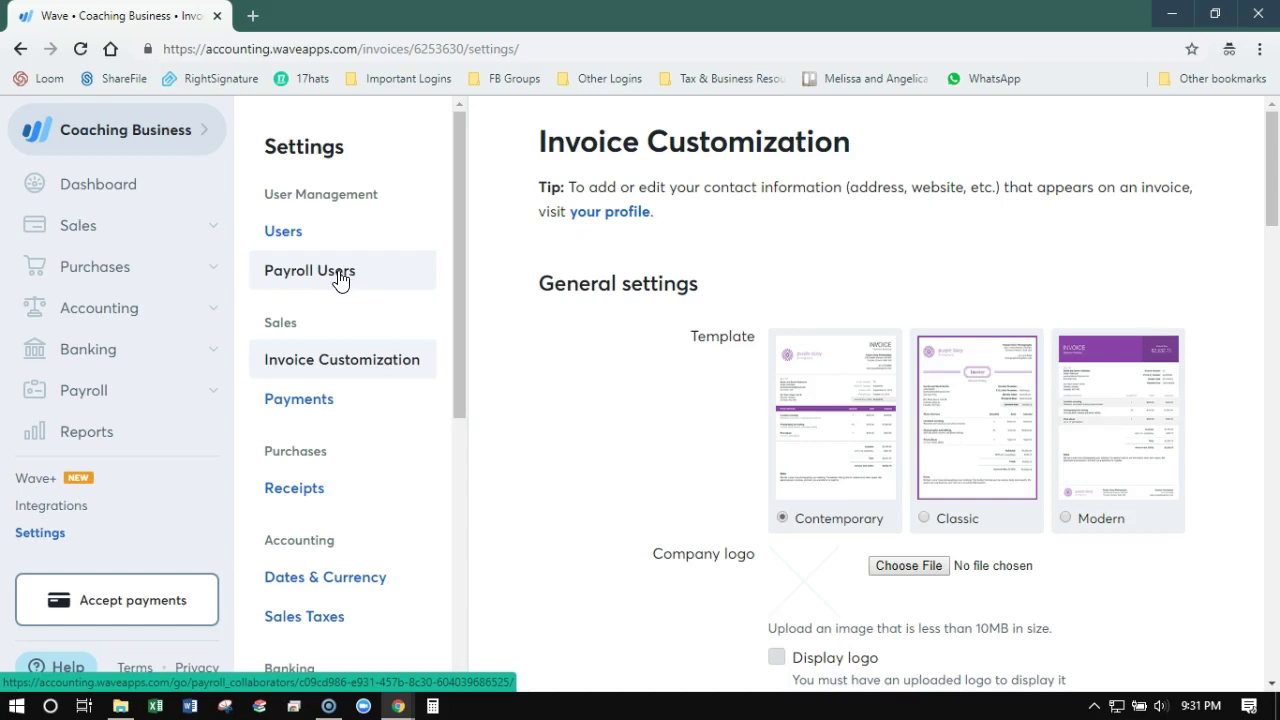
{"action": "left_click", "coordinate": [315, 245]}
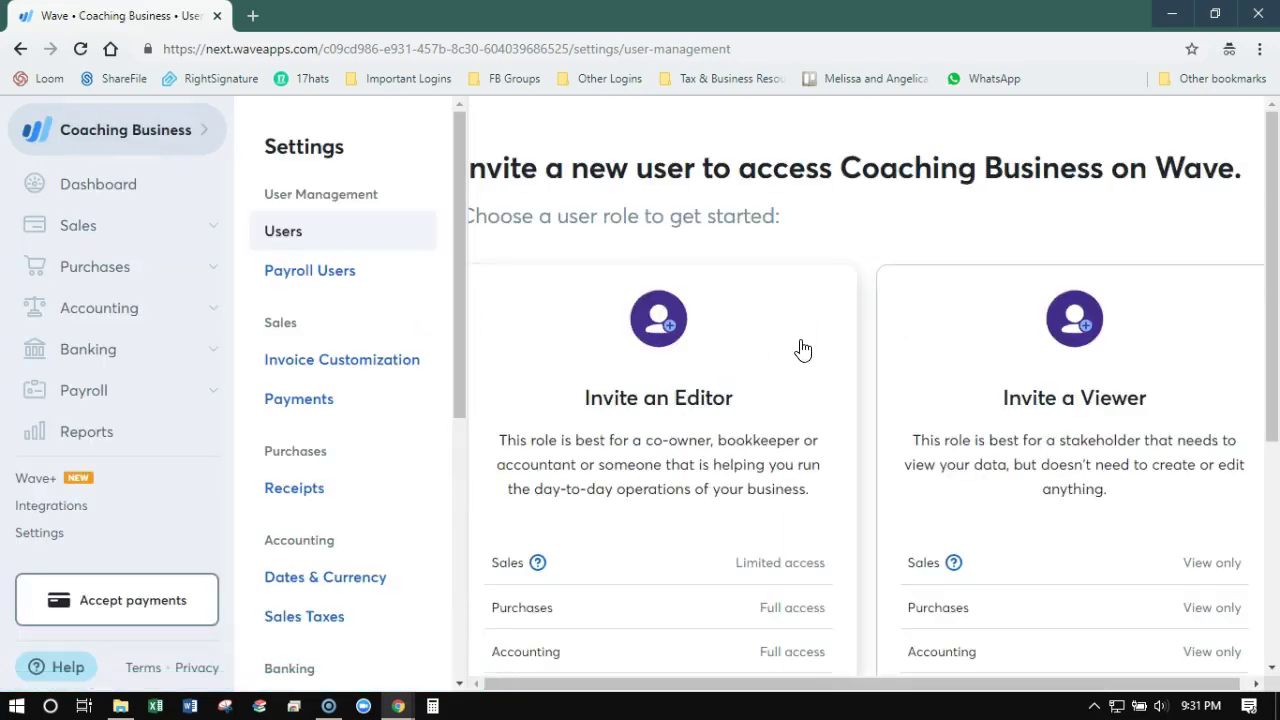
{"action": "scroll", "coordinate": [855, 342], "scroll_direction": "down", "scroll_amount": 3}
{"action": "scroll", "coordinate": [860, 336], "scroll_direction": "down", "scroll_amount": 1}
{"action": "scroll", "coordinate": [865, 334], "scroll_direction": "up", "scroll_amount": 4}
{"action": "scroll", "coordinate": [778, 428], "scroll_direction": "down", "scroll_amount": 3}
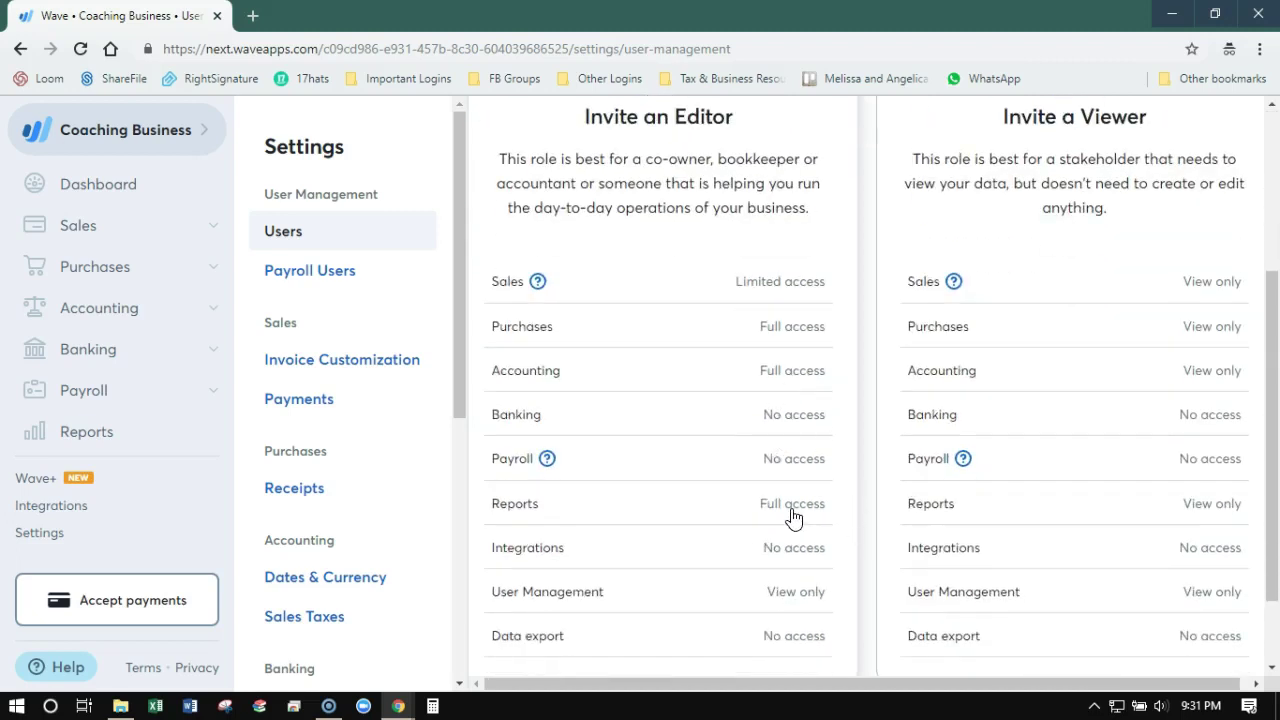
{"action": "scroll", "coordinate": [1006, 371], "scroll_direction": "up", "scroll_amount": 2}
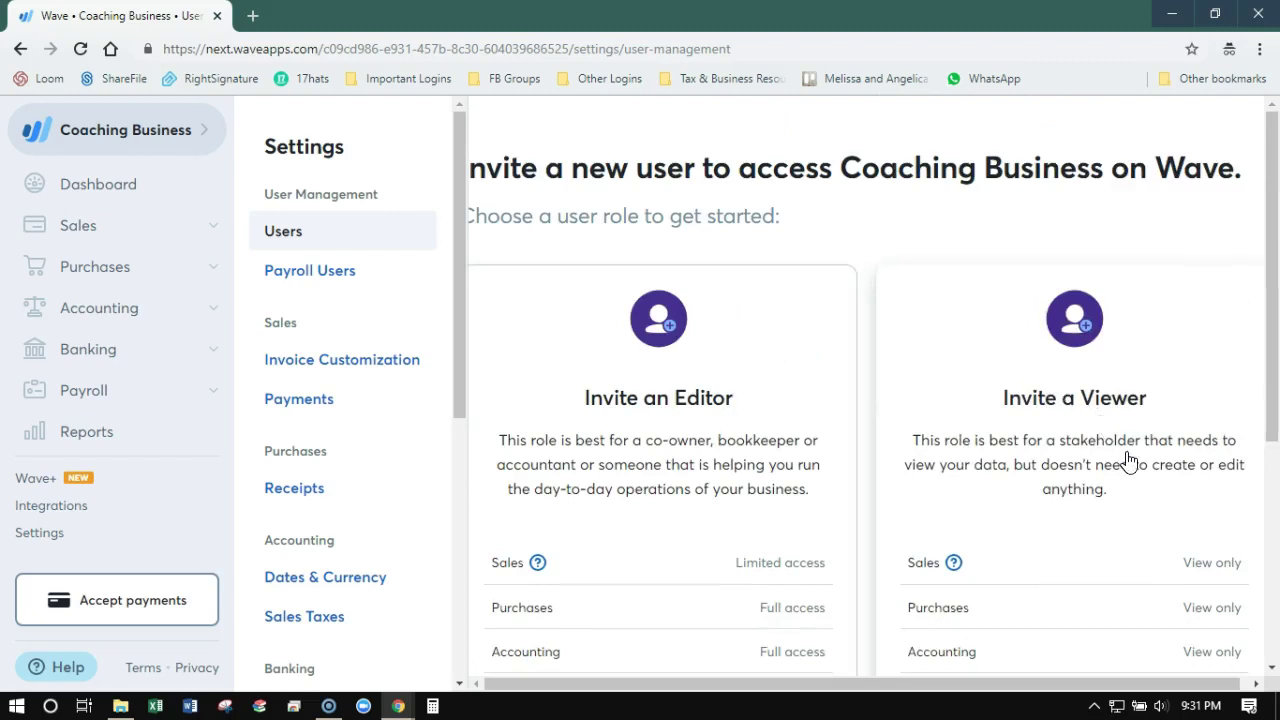
{"action": "scroll", "coordinate": [1131, 460], "scroll_direction": "down", "scroll_amount": 1}
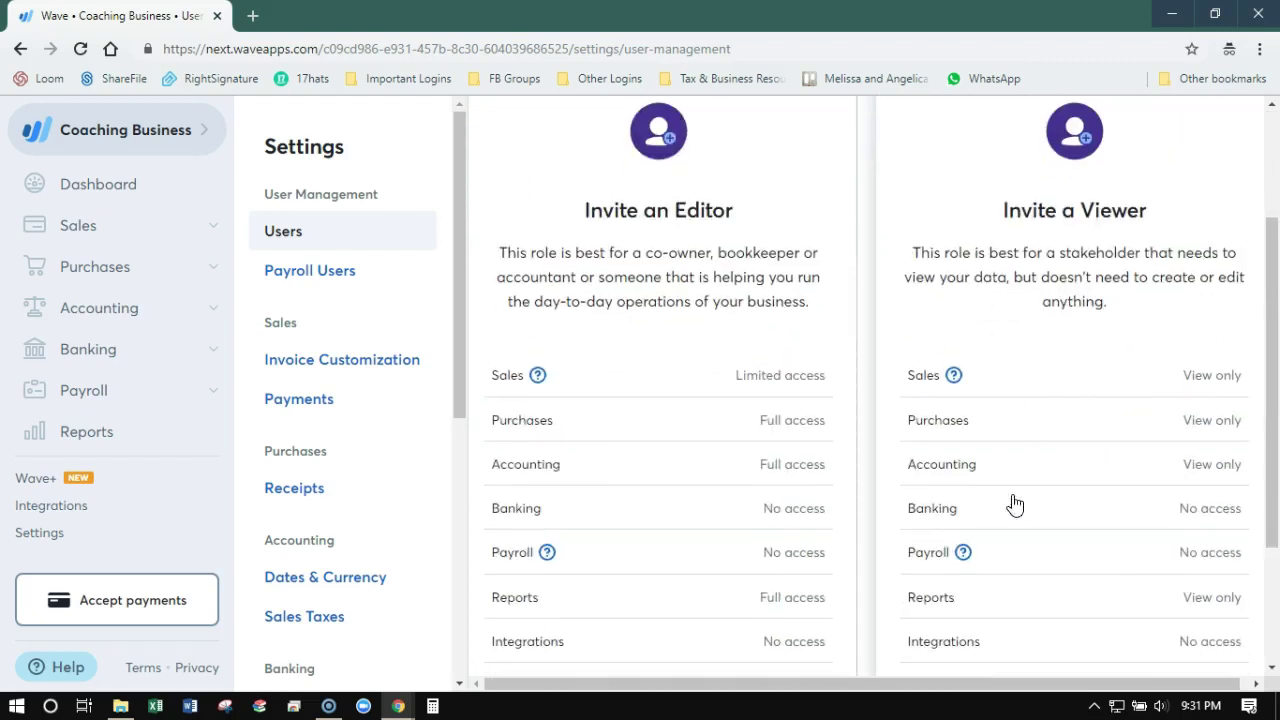
{"action": "scroll", "coordinate": [1015, 458], "scroll_direction": "down", "scroll_amount": 1}
{"action": "scroll", "coordinate": [1017, 457], "scroll_direction": "down", "scroll_amount": 1}
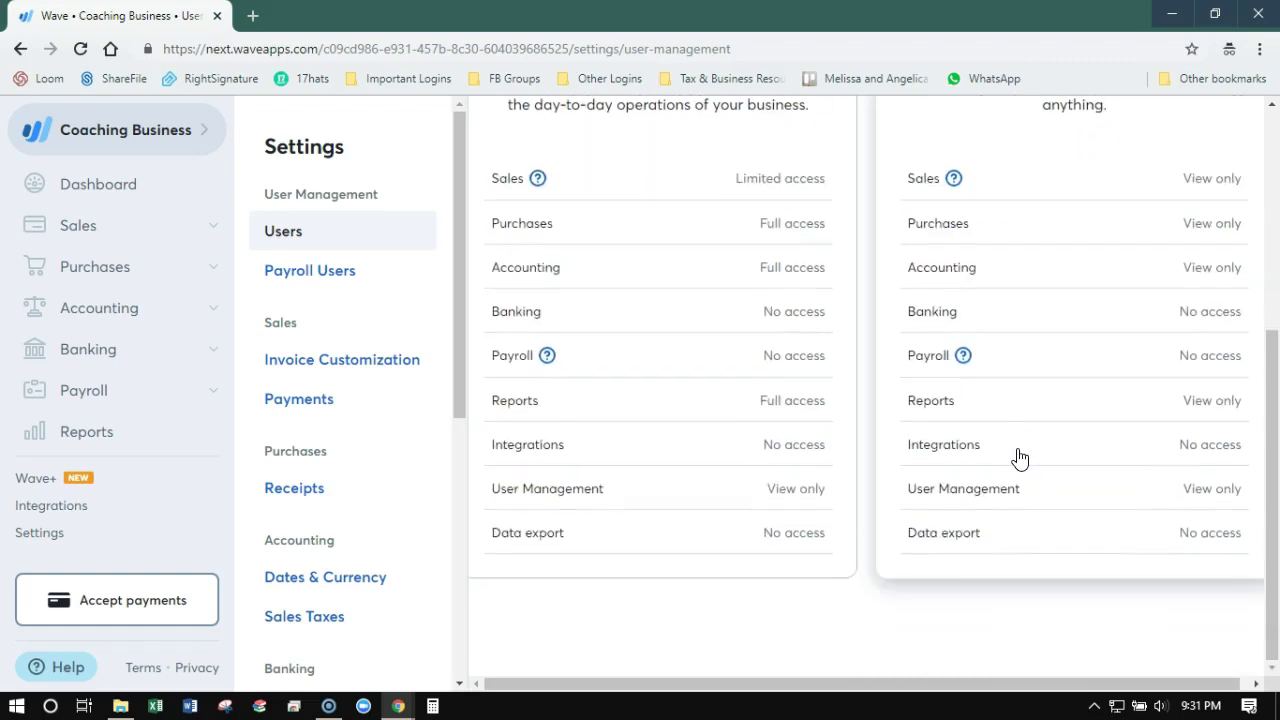
{"action": "scroll", "coordinate": [1023, 460], "scroll_direction": "up", "scroll_amount": 4}
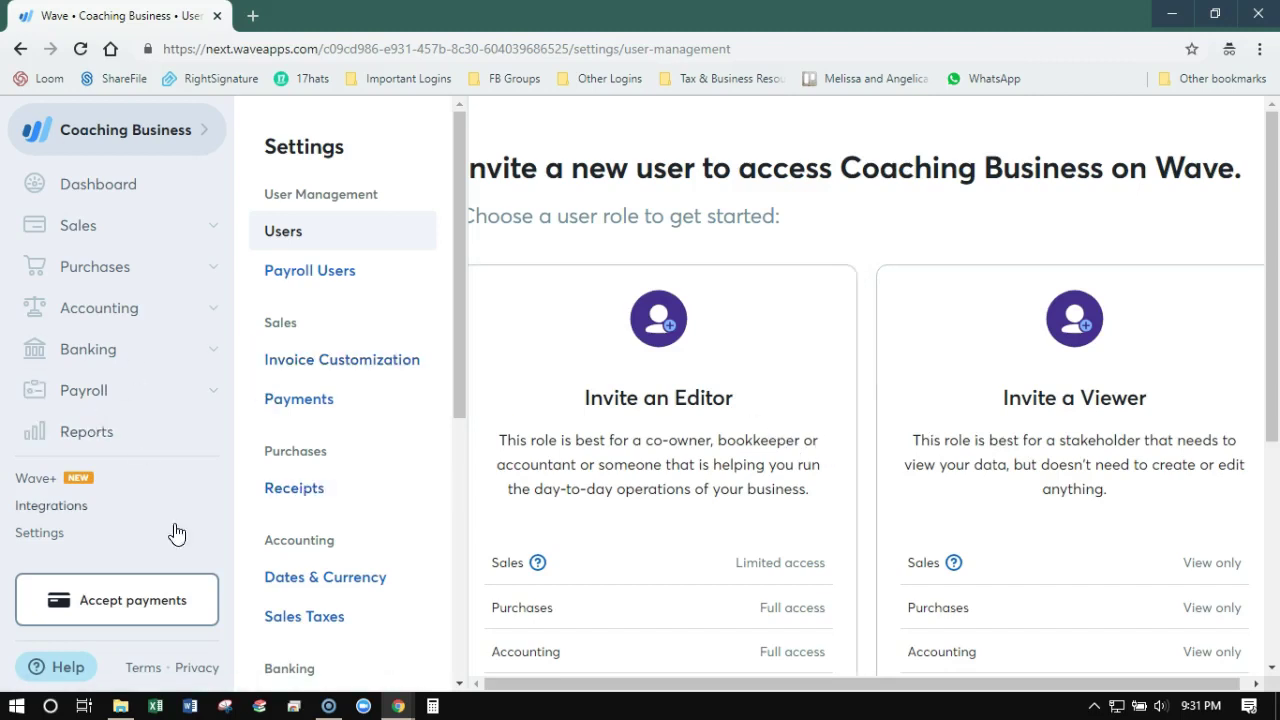
Switch to the Practice Service Business window and look through its Reports page from Financial Statements down to the Other section
{"action": "mouse_move", "coordinate": [397, 709]}
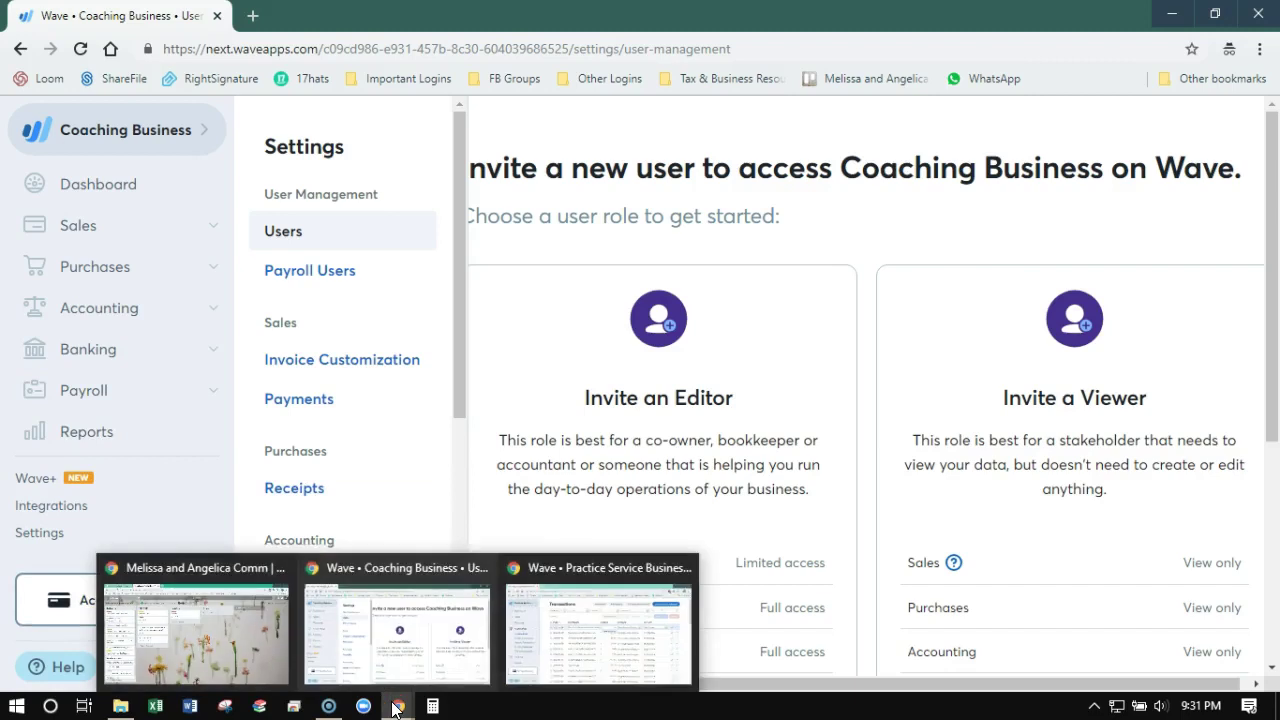
{"action": "left_click", "coordinate": [529, 637]}
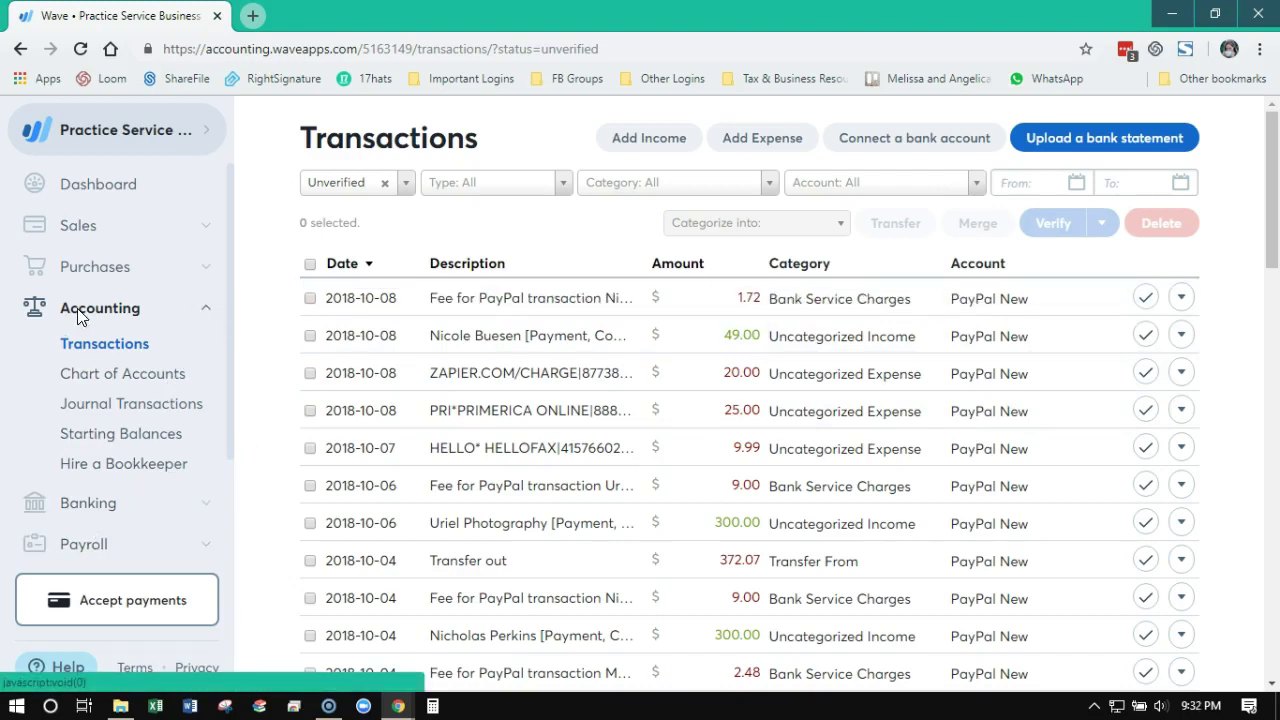
{"action": "scroll", "coordinate": [120, 517], "scroll_direction": "down", "scroll_amount": 3}
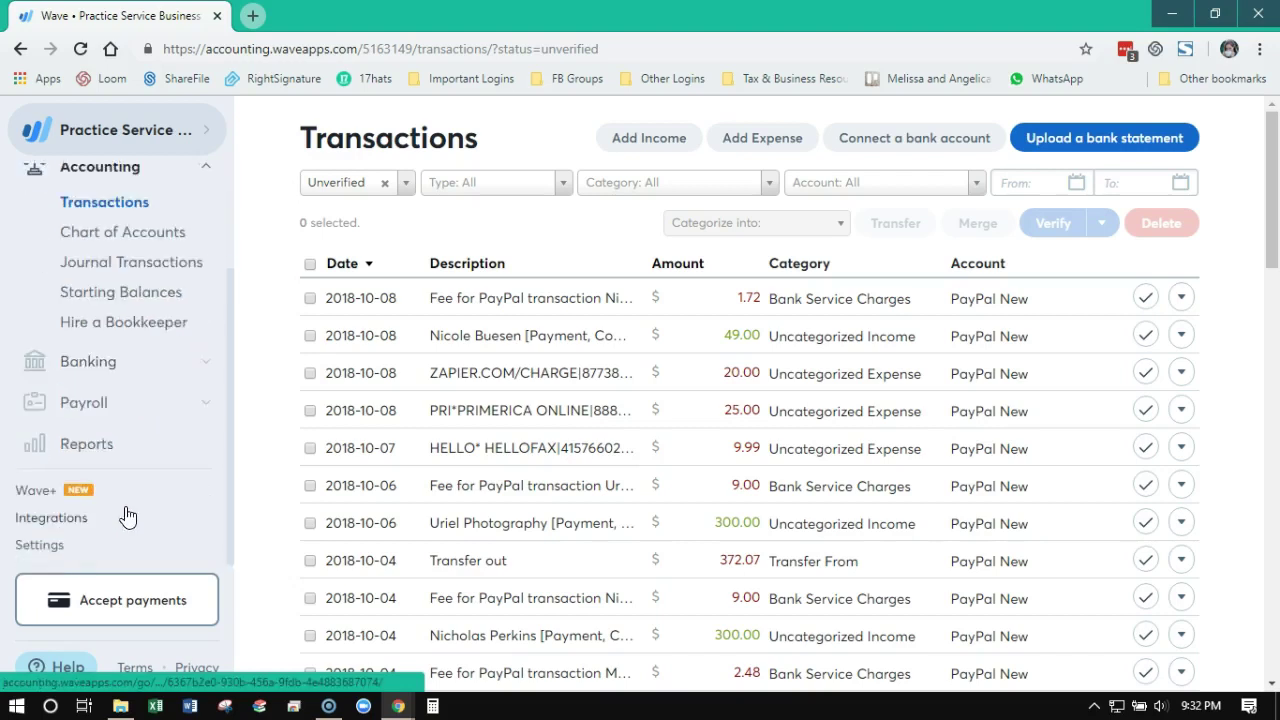
{"action": "left_click", "coordinate": [86, 443]}
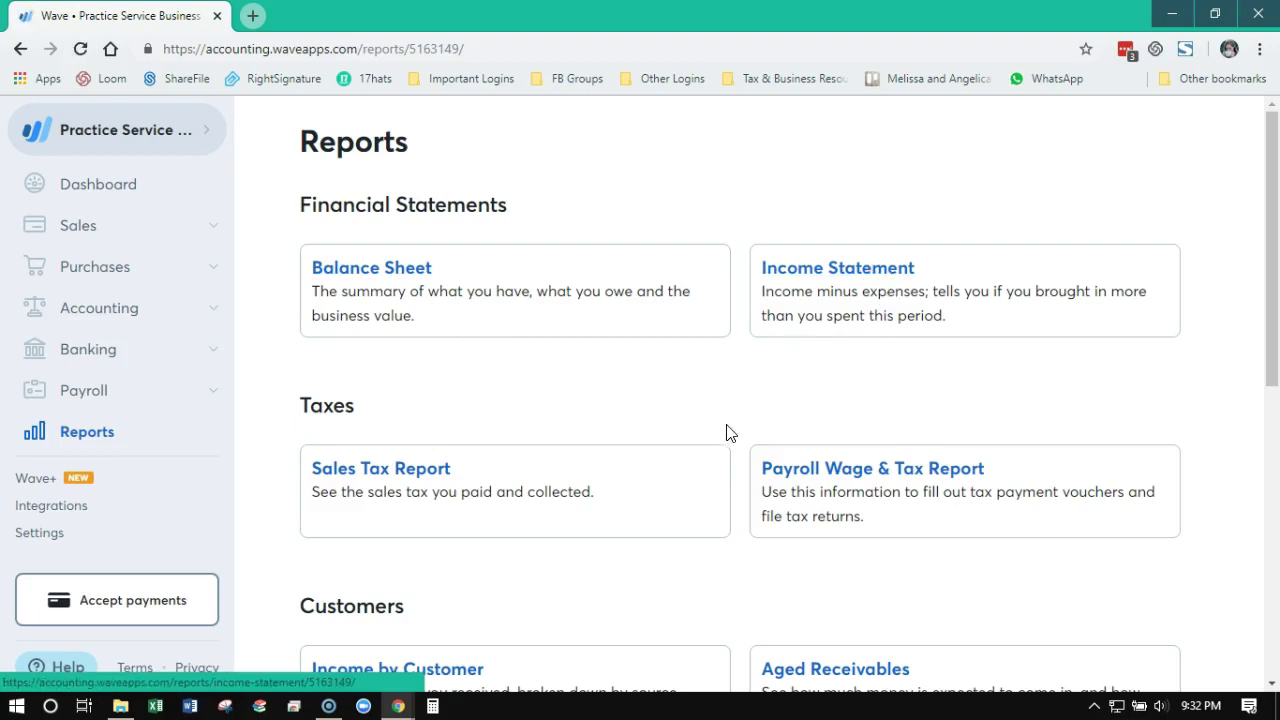
{"action": "scroll", "coordinate": [689, 417], "scroll_direction": "down", "scroll_amount": 6}
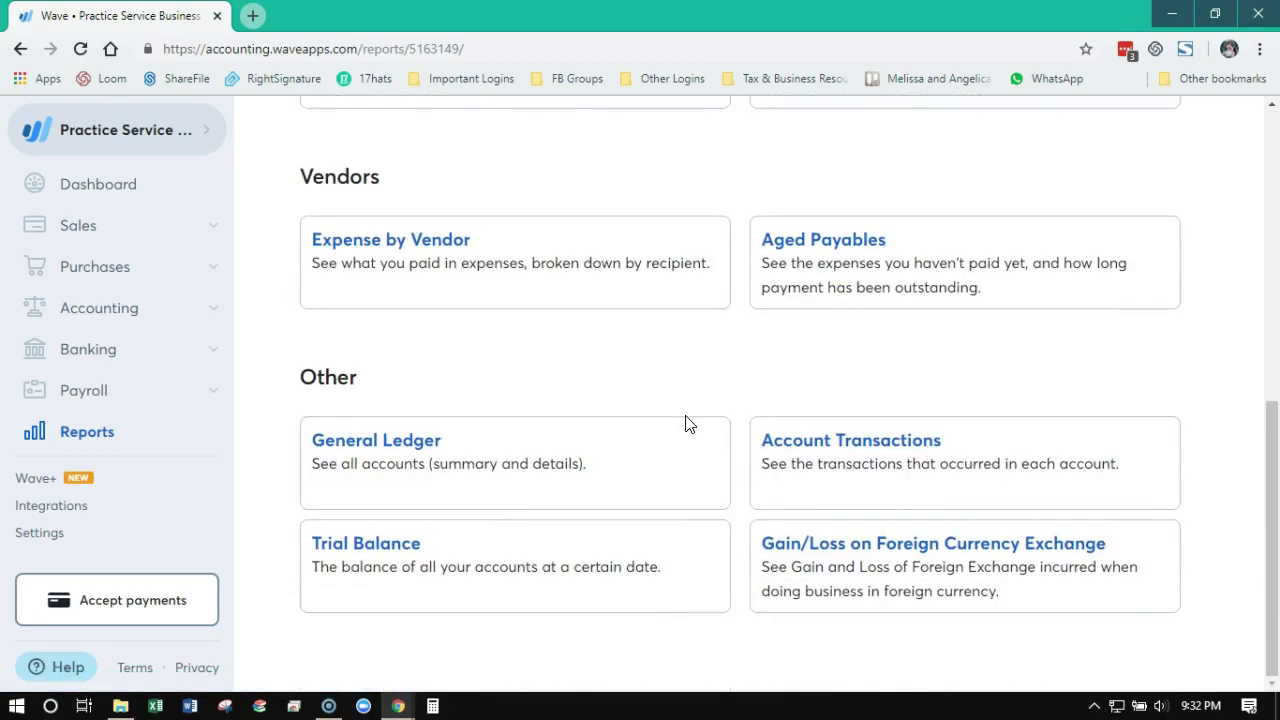
{"action": "scroll", "coordinate": [686, 428], "scroll_direction": "up", "scroll_amount": 6}
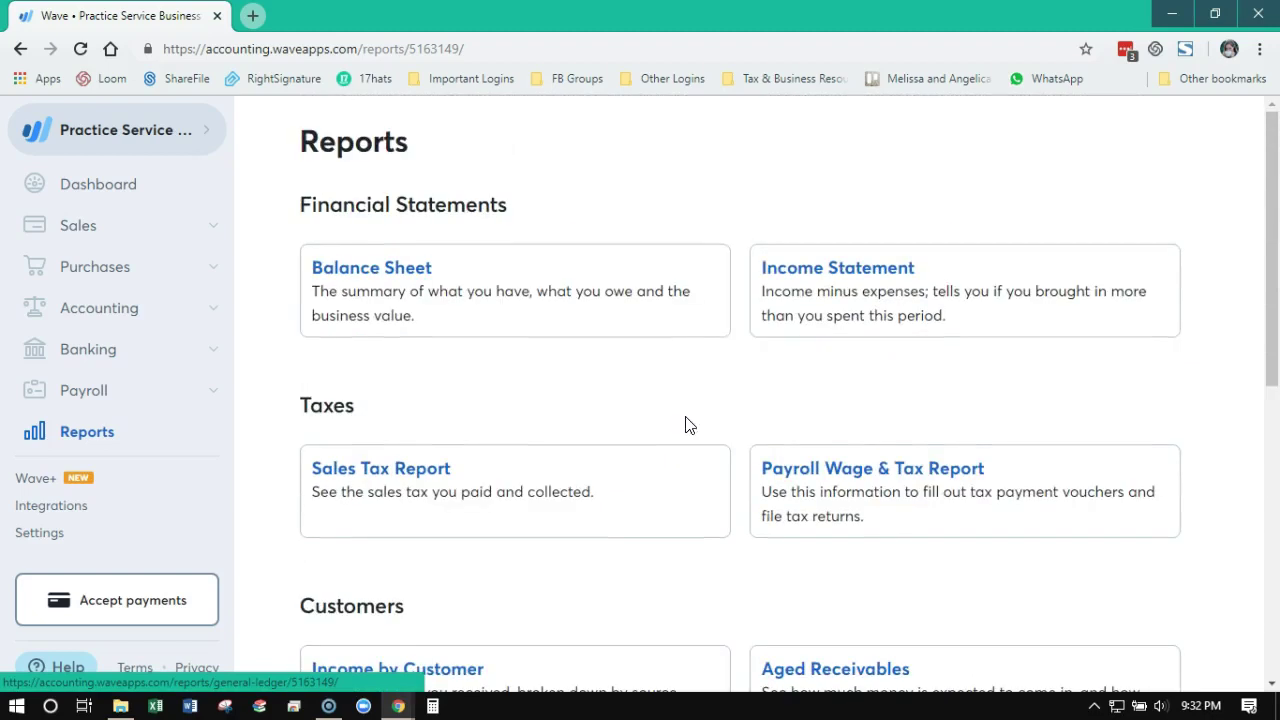
Open the user management settings for Practice Service Business and review the Editor and Viewer access levels and the full list of settings
{"action": "left_click", "coordinate": [84, 530]}
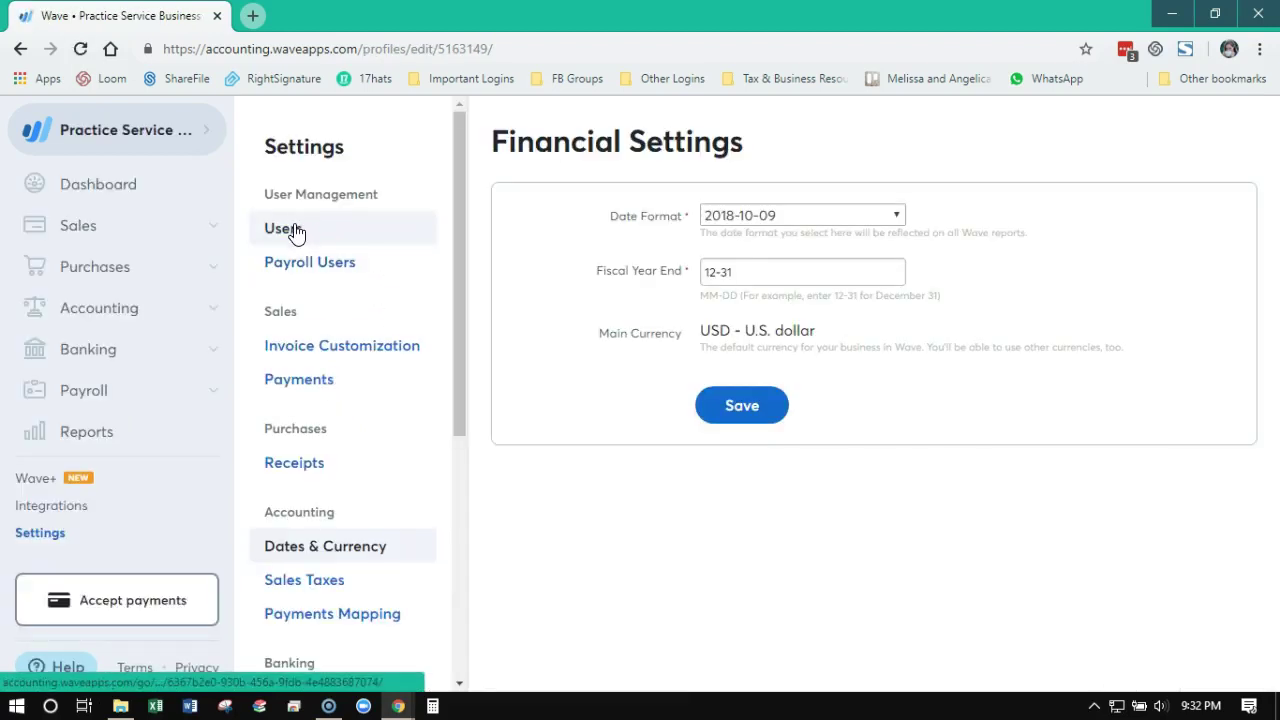
{"action": "left_click", "coordinate": [295, 232]}
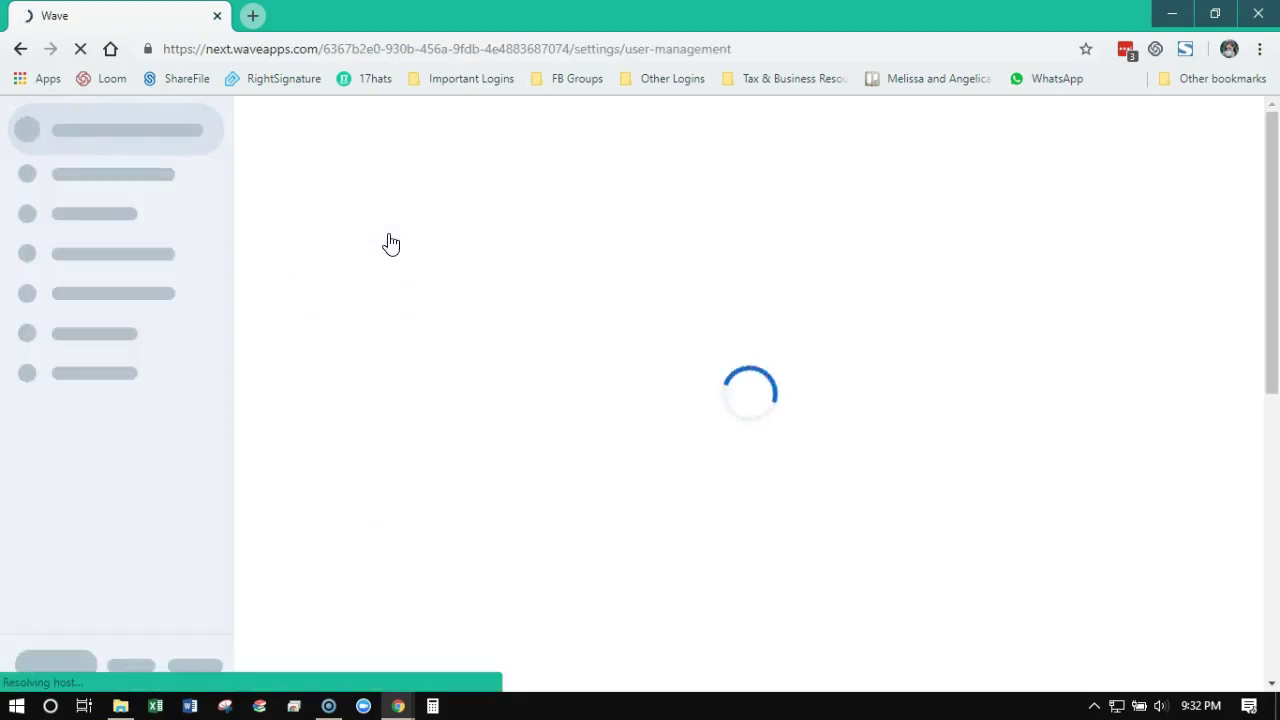
{"action": "scroll", "coordinate": [474, 286], "scroll_direction": "down", "scroll_amount": 1}
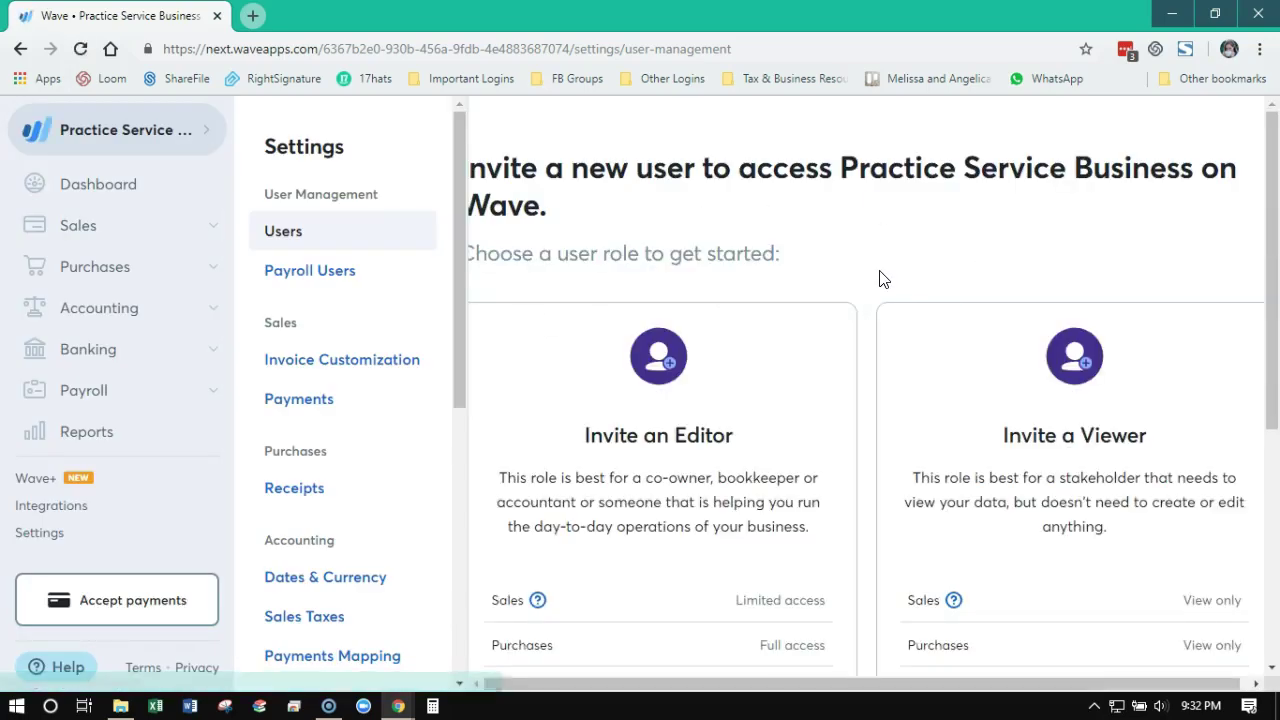
{"action": "scroll", "coordinate": [880, 277], "scroll_direction": "down", "scroll_amount": 4}
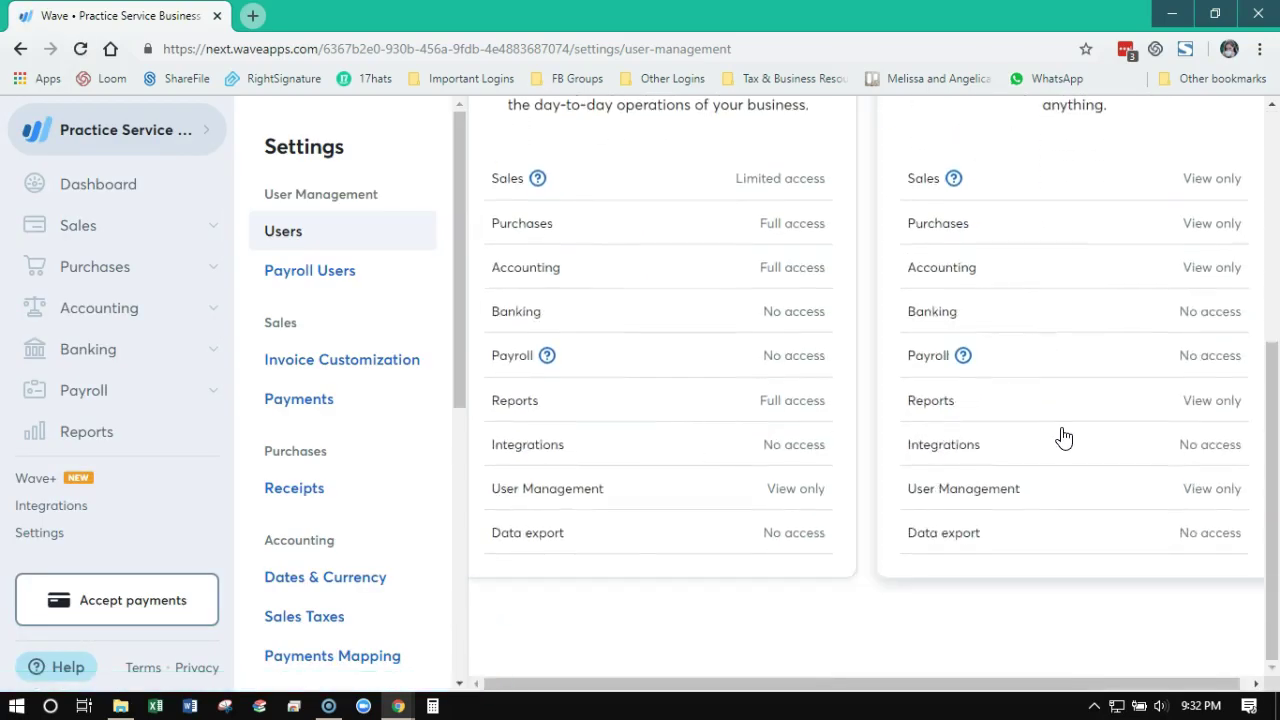
{"action": "scroll", "coordinate": [808, 530], "scroll_direction": "up", "scroll_amount": 4}
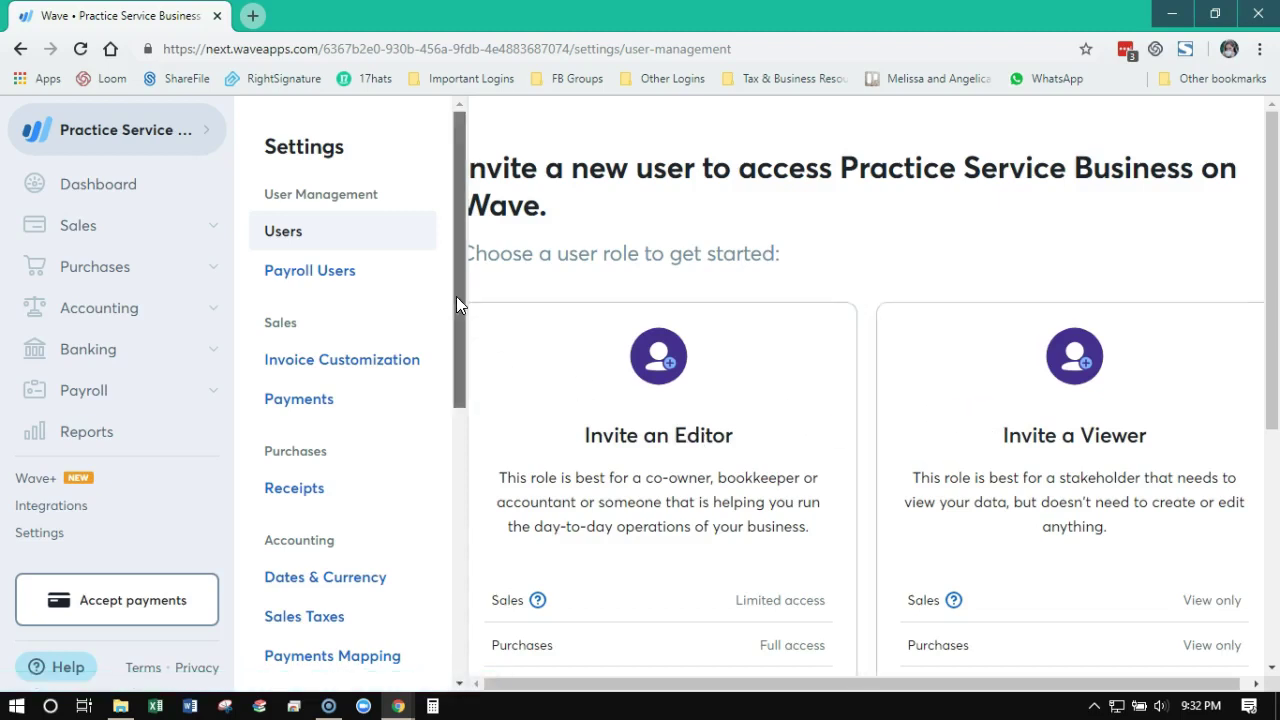
{"action": "left_click_drag", "start_coordinate": [456, 297], "coordinate": [460, 578]}
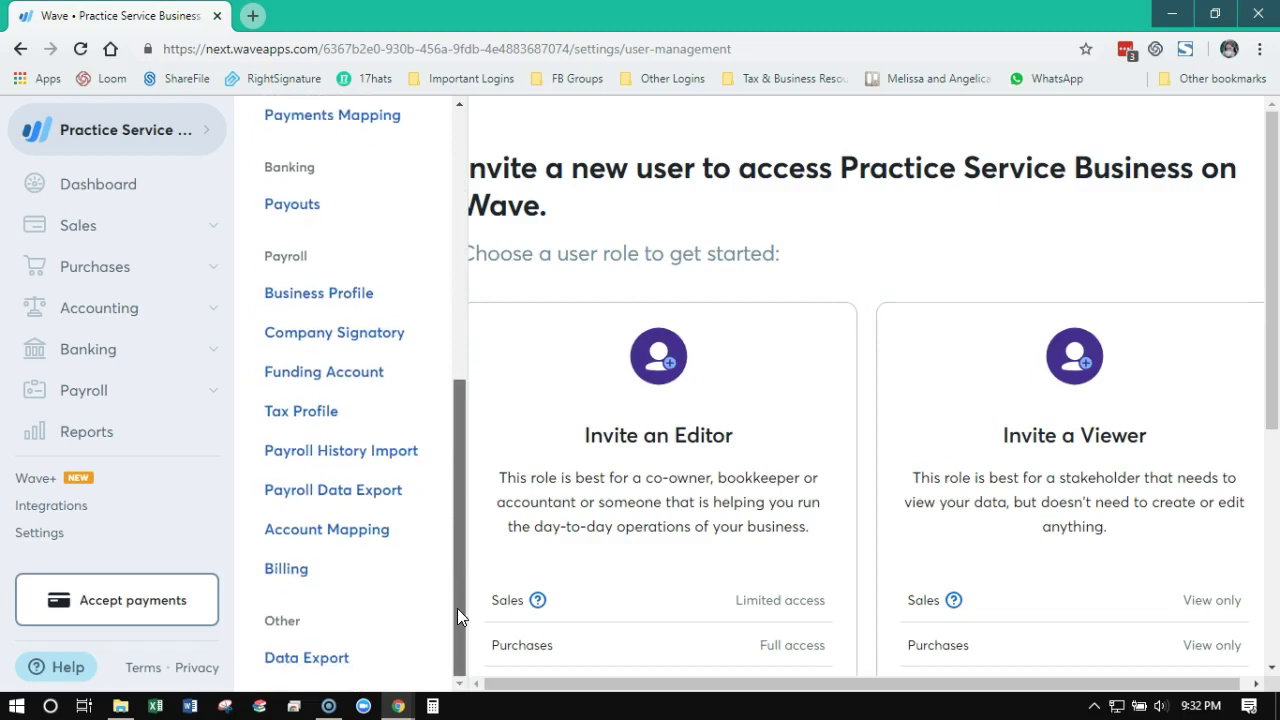
{"action": "scroll", "coordinate": [429, 449], "scroll_direction": "up", "scroll_amount": 7}
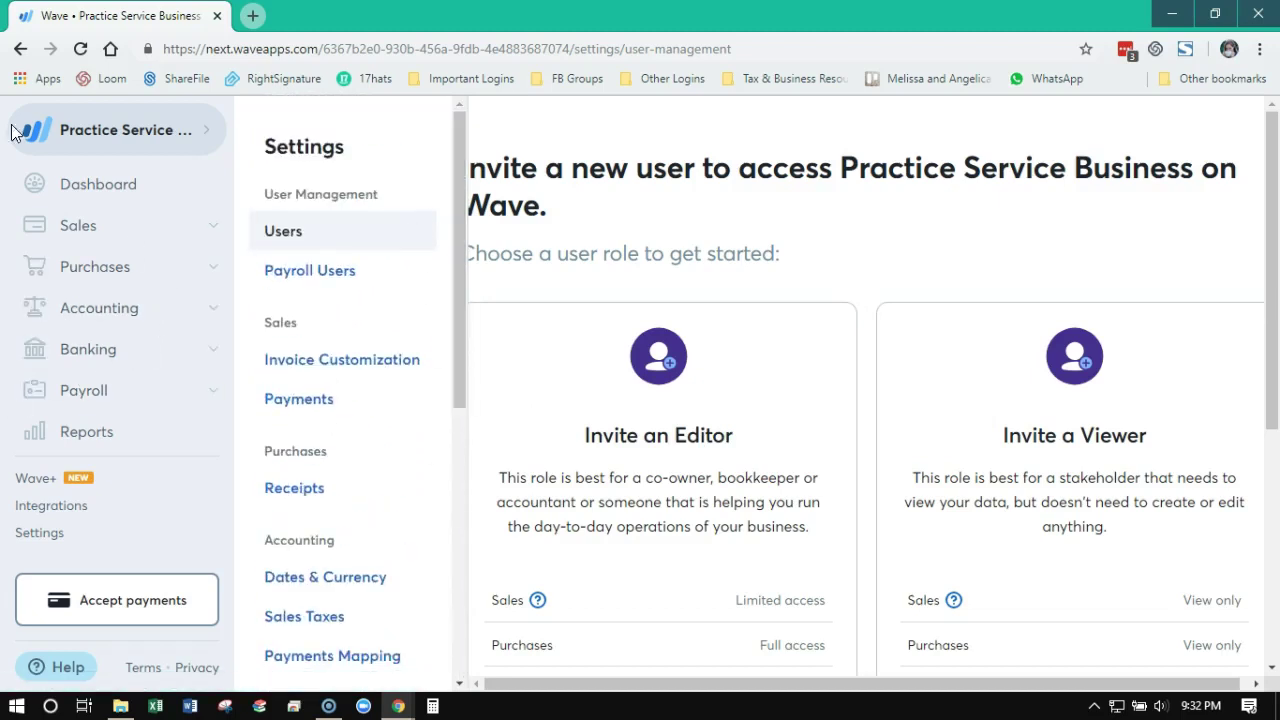
Look at the pages offered under Sales and open the Practice Service Business dashboard
{"action": "left_click", "coordinate": [149, 228]}
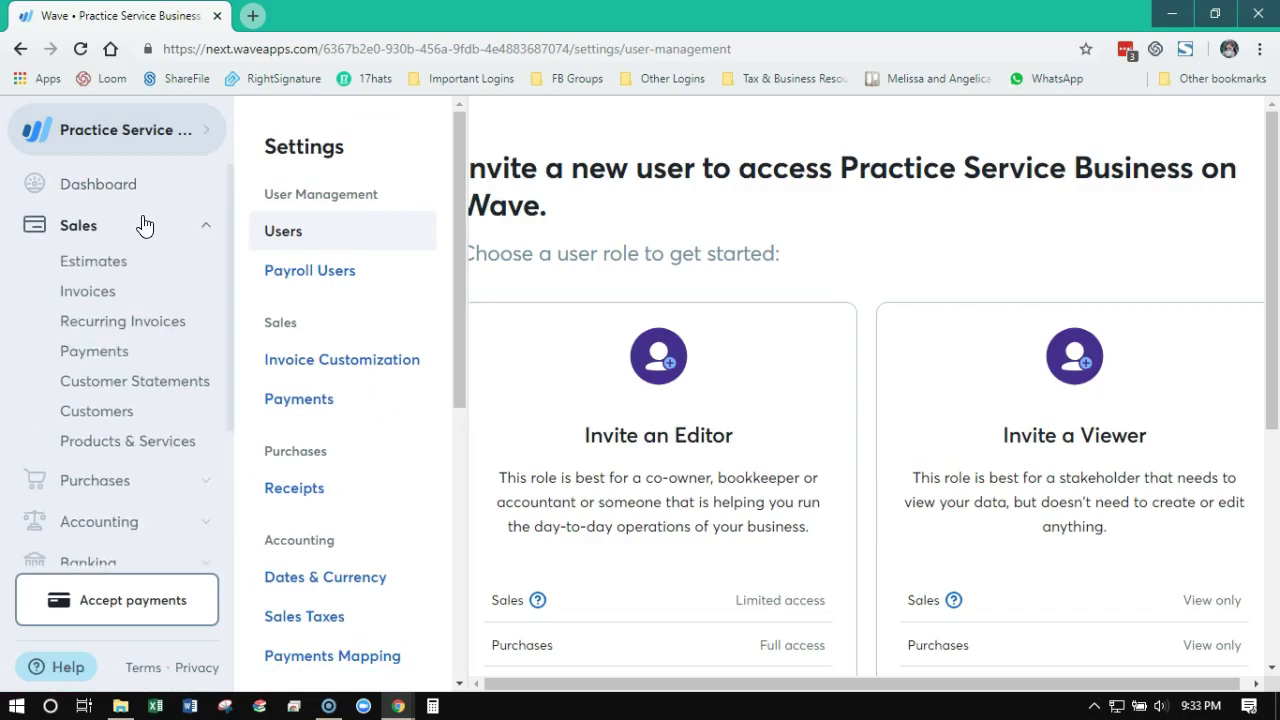
{"action": "left_click", "coordinate": [148, 192]}
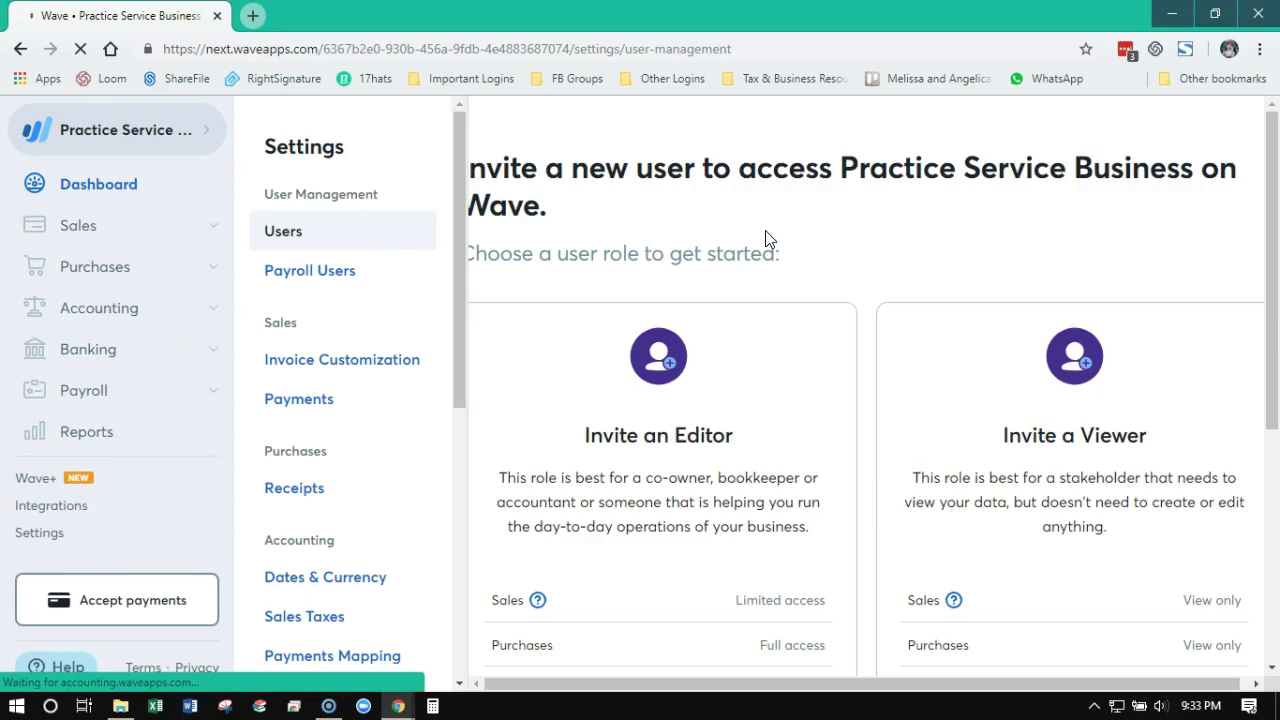